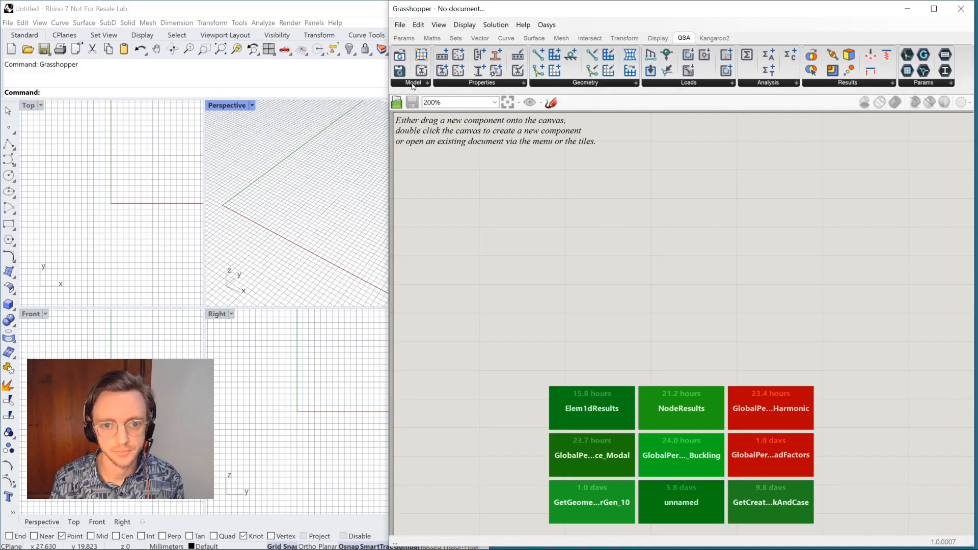
# Step: Place an Open Model component on the Grasshopper canvas and load TrGen_10.gwb from Downloads through it
pyautogui.click(413, 82)
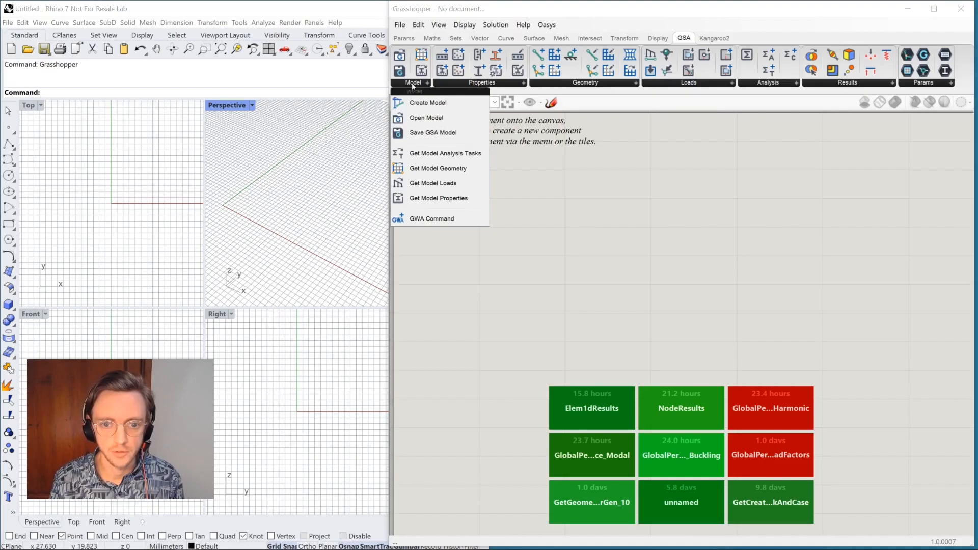
pyautogui.click(449, 119)
pyautogui.click(535, 212)
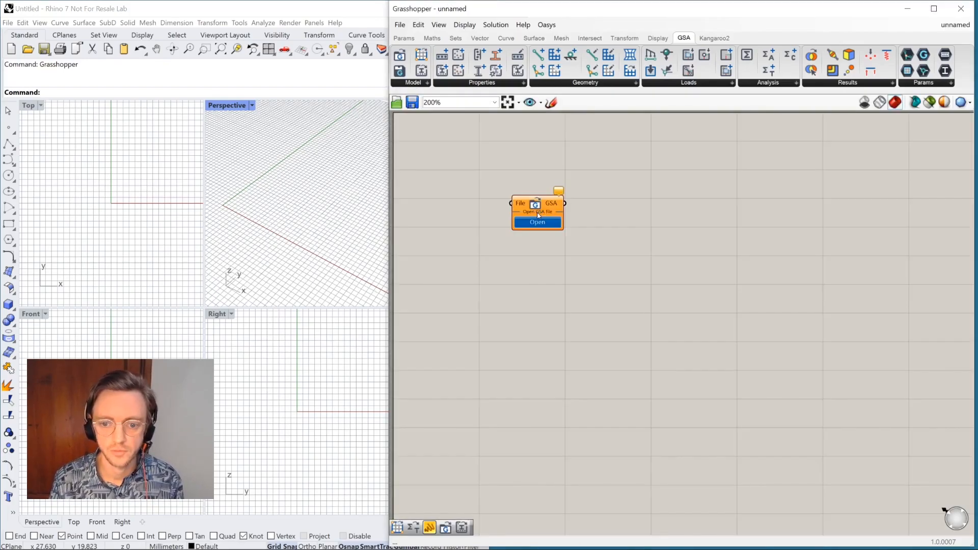
pyautogui.click(536, 223)
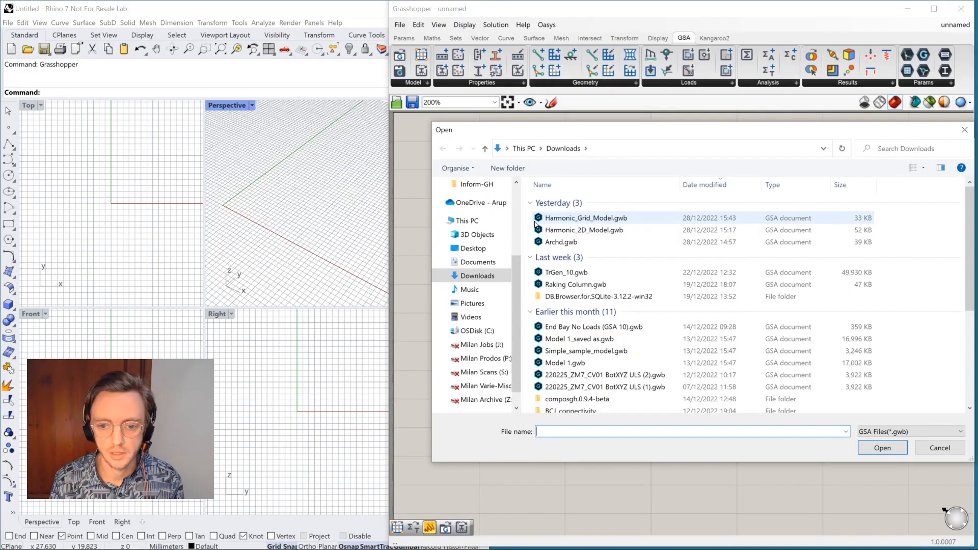
pyautogui.doubleClick(555, 273)
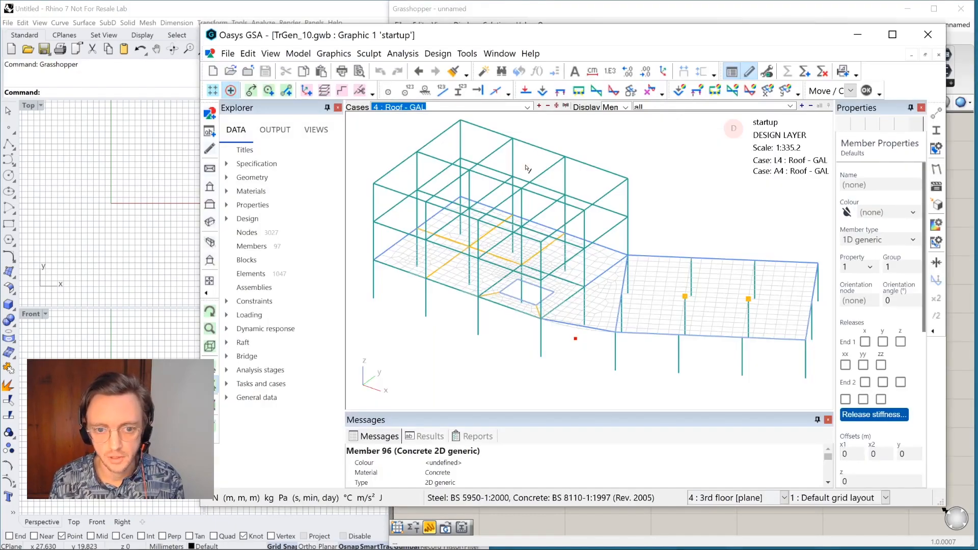
# Step: In the Oasys GSA window, examine the 2D member forming the lower floor slab beside the multi-storey frame
pyautogui.moveTo(435, 43); pyautogui.dragTo(453, 44)
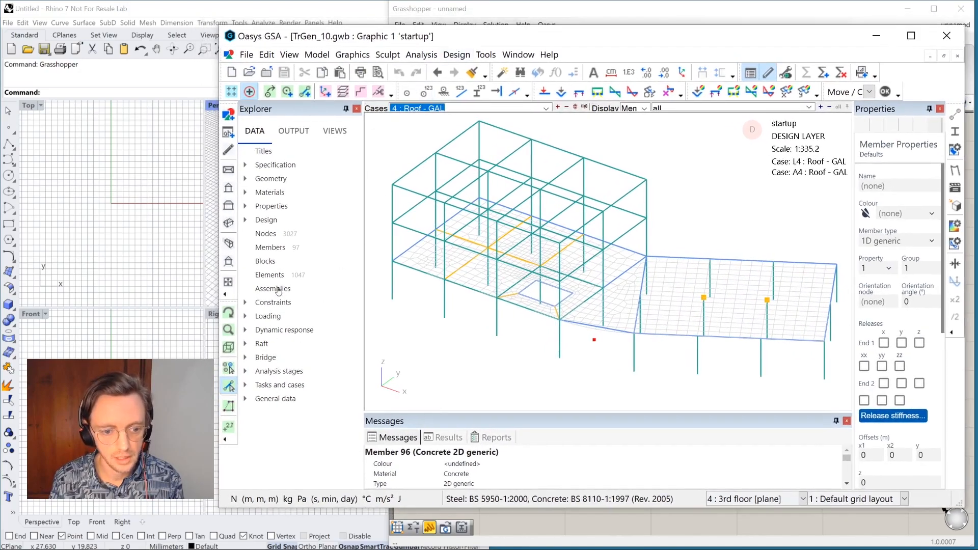
pyautogui.click(680, 337)
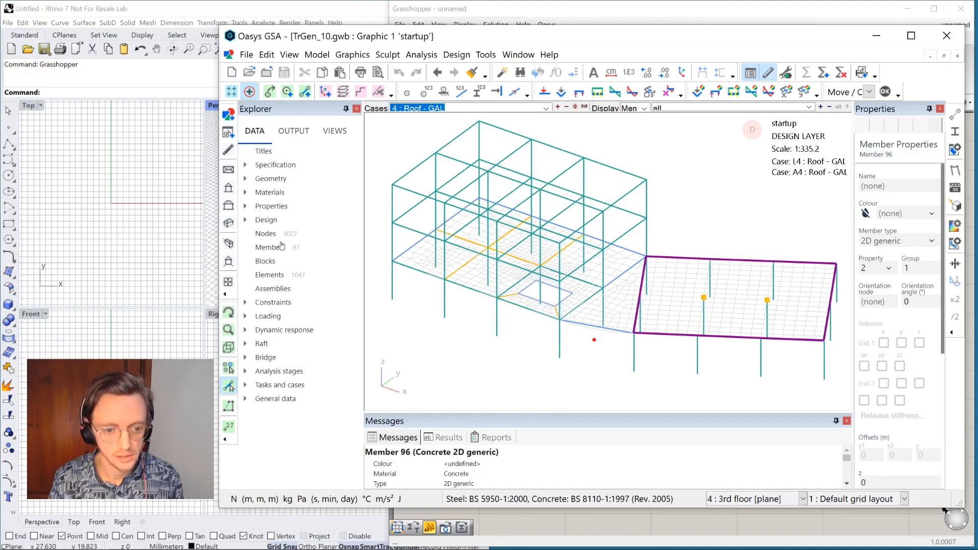
pyautogui.click(512, 386)
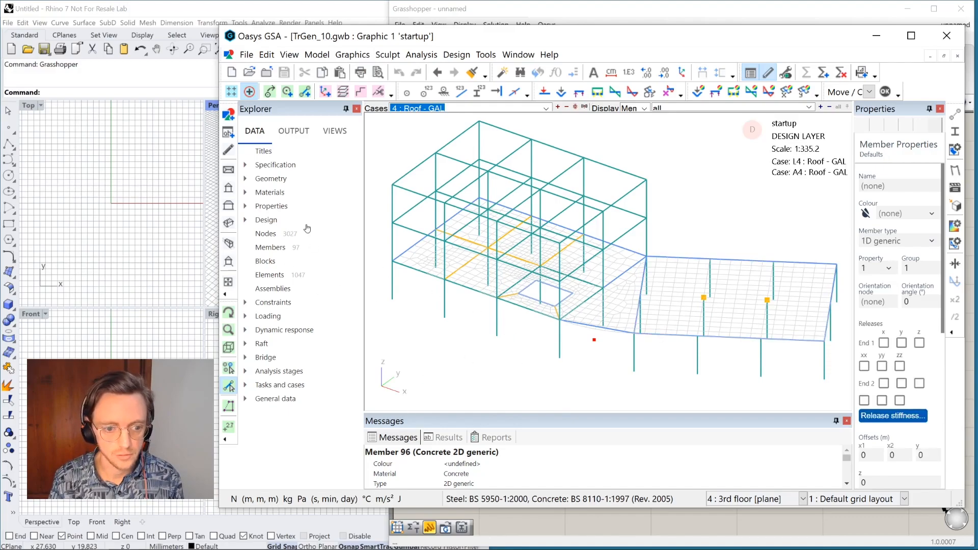
# Step: Examine the model's 2D properties table and the advanced Material Properties table in GSA
pyautogui.doubleClick(261, 205)
pyautogui.doubleClick(288, 275)
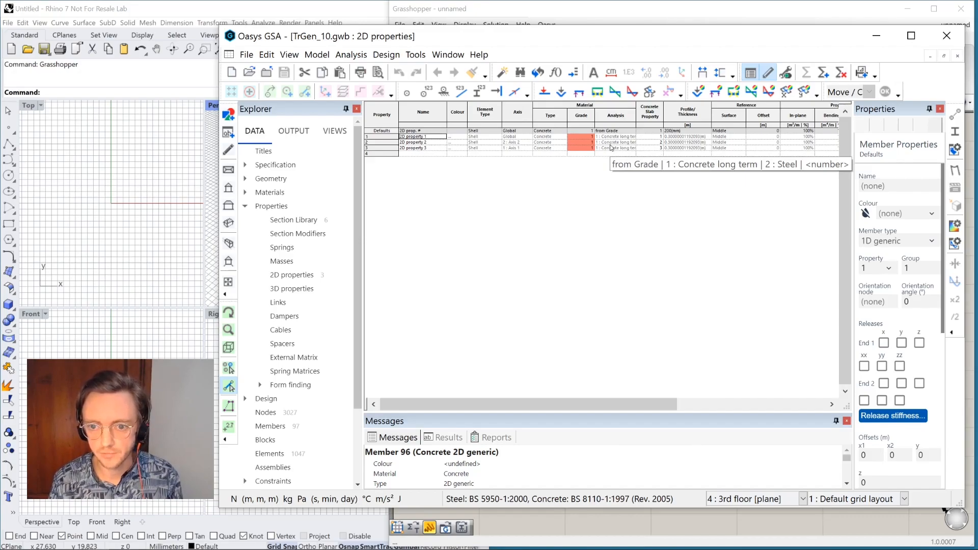
pyautogui.doubleClick(260, 193)
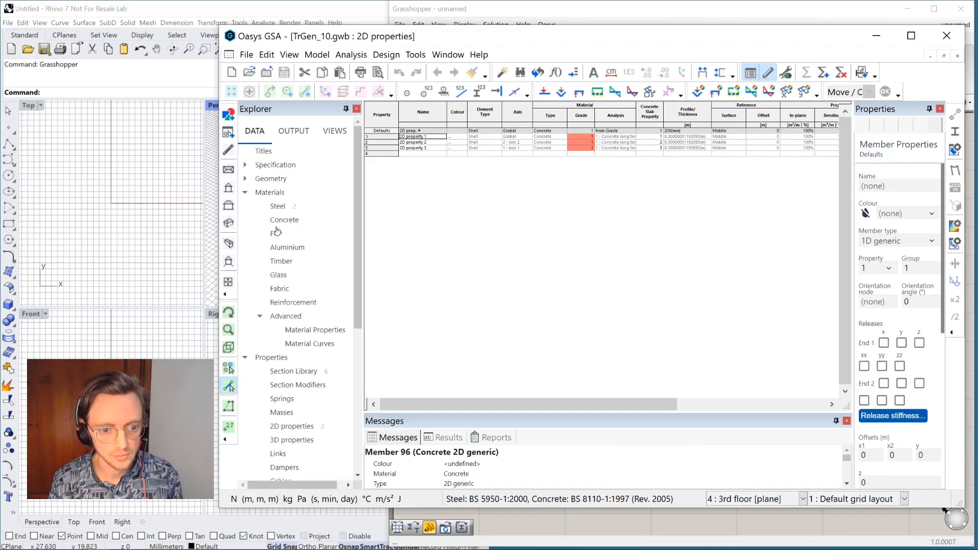
pyautogui.doubleClick(299, 331)
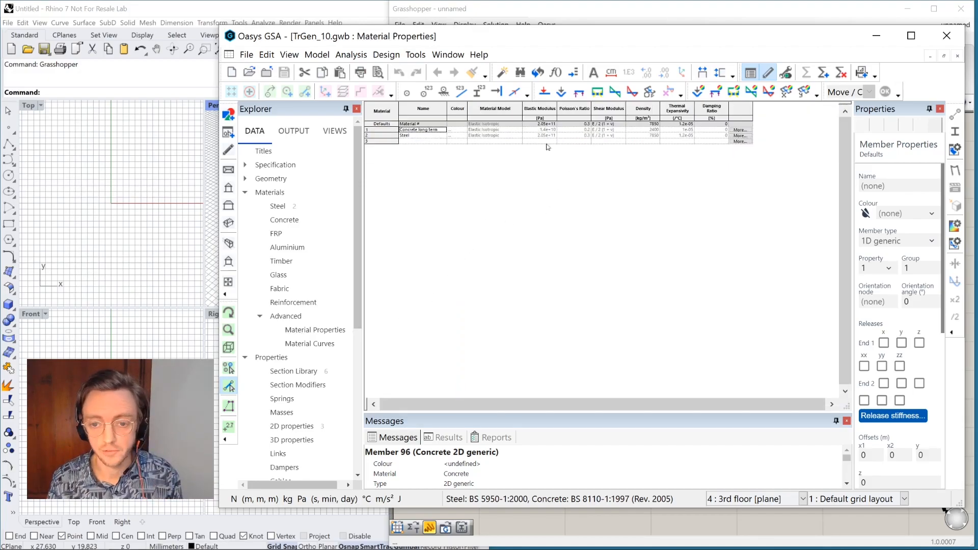
# Step: Switch back to Grasshopper, add a Get Model Geometry component and wire the opened GSA model into its GSA input
pyautogui.click(625, 11)
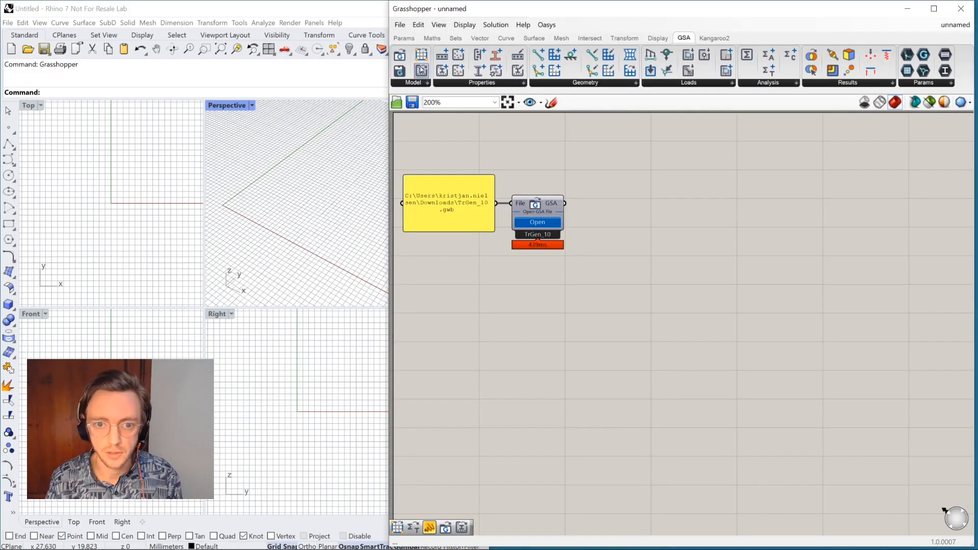
pyautogui.moveTo(421, 55); pyautogui.dragTo(627, 239)
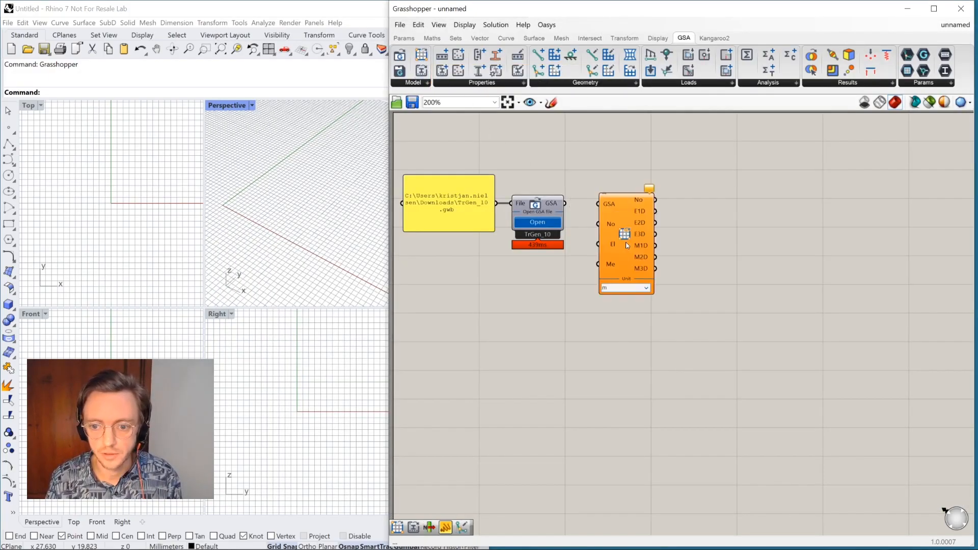
pyautogui.moveTo(565, 203); pyautogui.dragTo(620, 232)
pyautogui.click(698, 252)
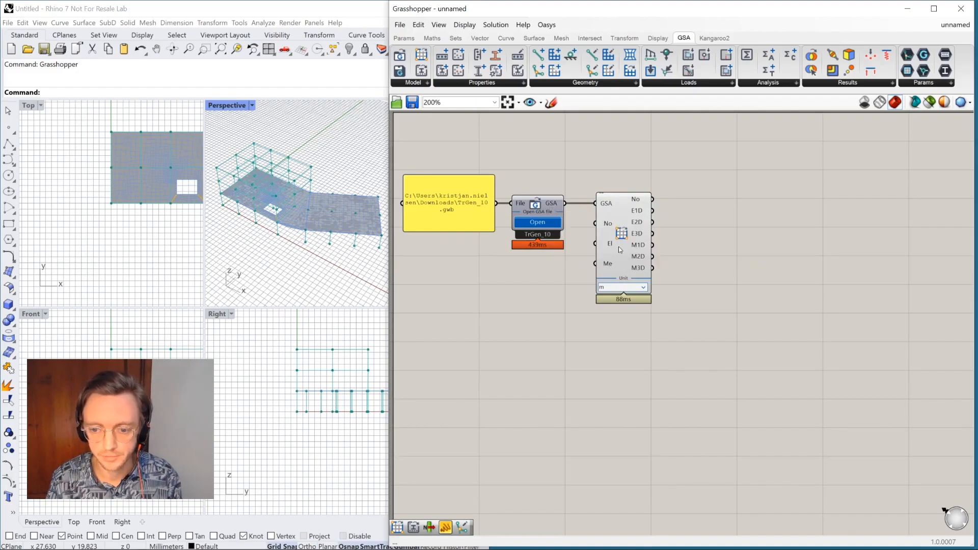
pyautogui.click(620, 247)
pyautogui.moveTo(322, 243)
pyautogui.mouseDown(button='right')
pyautogui.moveTo(320, 213)
pyautogui.moveTo(317, 247)
pyautogui.mouseUp(button='right')
pyautogui.click(778, 308)
# Step: Add a List Item component and connect the geometry component's M2D output to its list input
pyautogui.moveTo(731, 289); pyautogui.dragTo(533, 278, button='right')
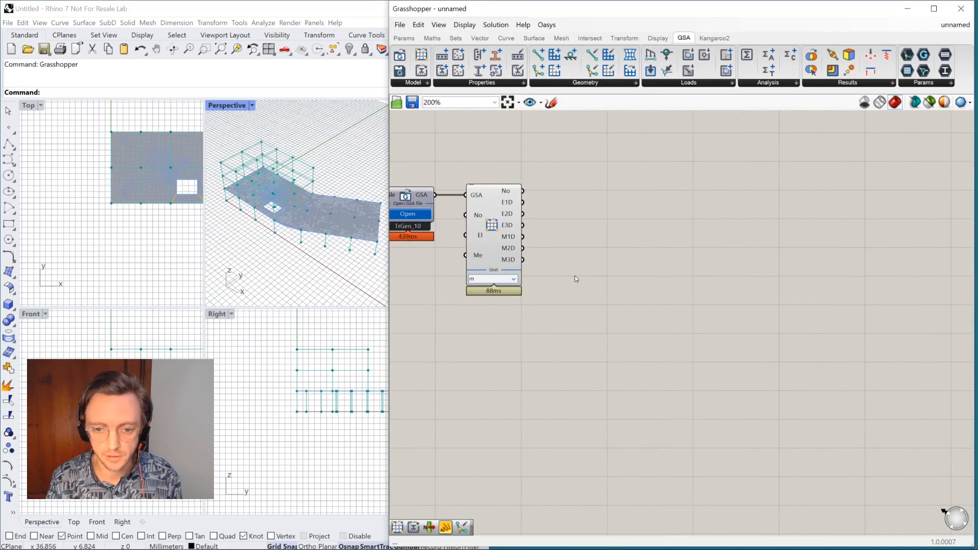
pyautogui.scroll(3, 479, 244)
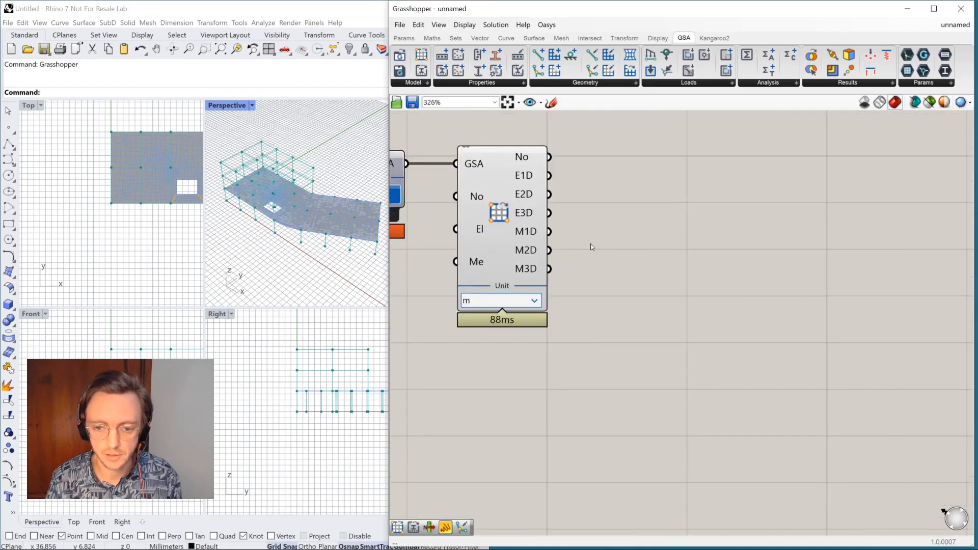
pyautogui.moveTo(532, 254)
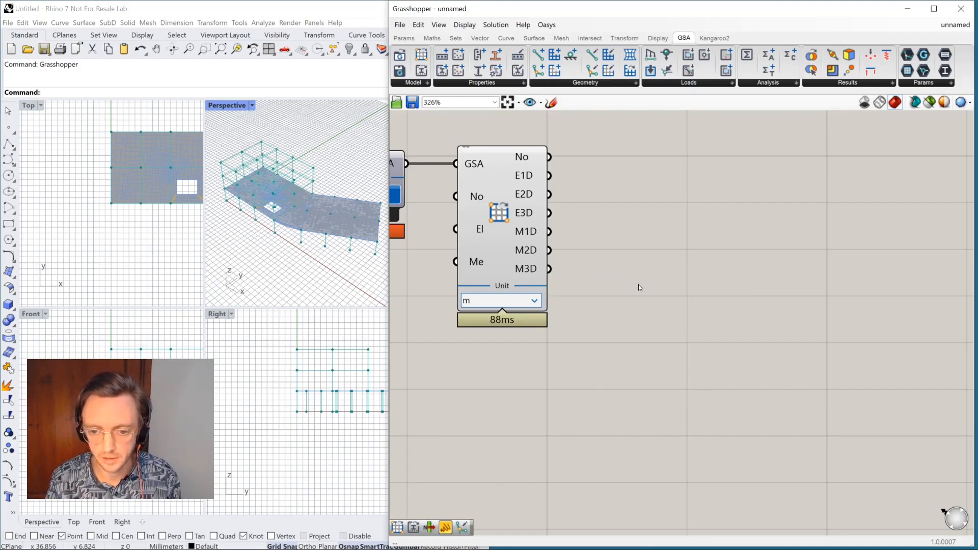
pyautogui.doubleClick(639, 284)
pyautogui.write('item')
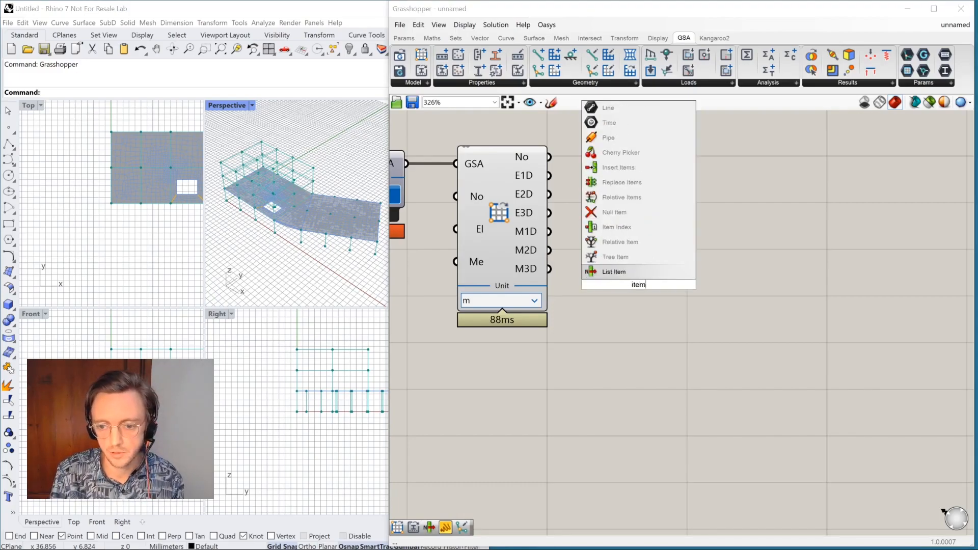
pyautogui.press('Return')
pyautogui.moveTo(549, 250); pyautogui.dragTo(700, 295)
pyautogui.click(587, 336)
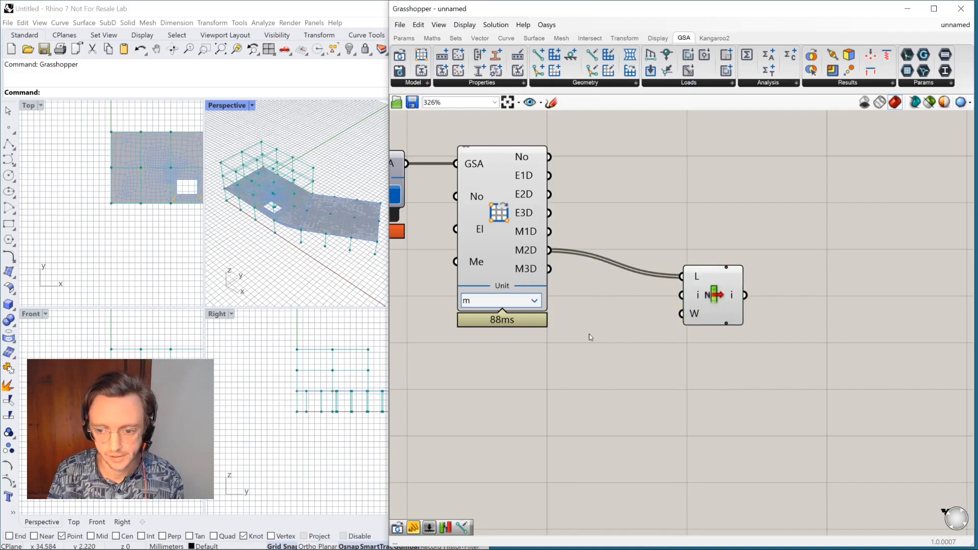
# Step: Add a number slider wired to the List Item index, set it to 1, and arrange both beside the geometry component
pyautogui.doubleClick(589, 333)
pyautogui.write('2')
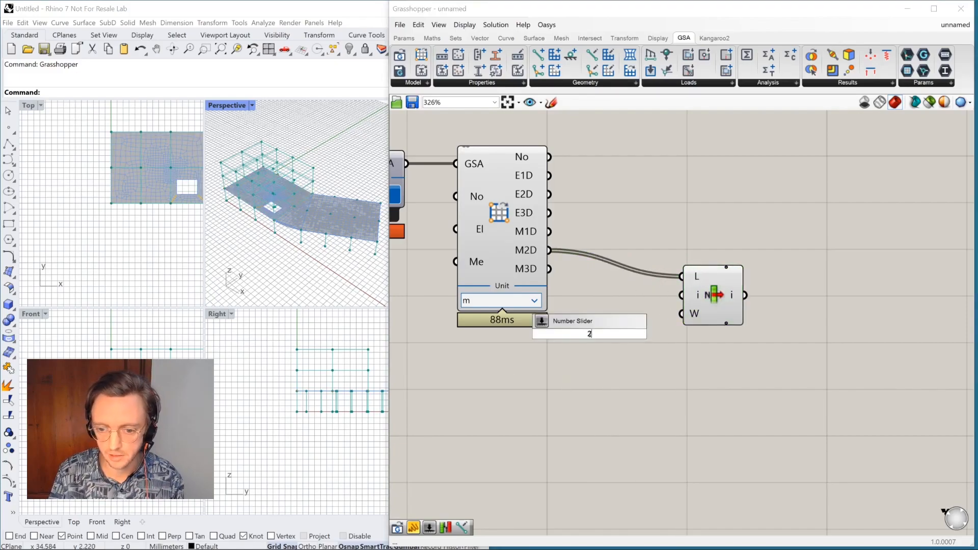
pyautogui.press('Return')
pyautogui.moveTo(665, 334); pyautogui.dragTo(728, 304)
pyautogui.moveTo(579, 336); pyautogui.dragTo(570, 335)
pyautogui.moveTo(636, 334); pyautogui.dragTo(654, 301)
pyautogui.moveTo(662, 353); pyautogui.dragTo(749, 273)
pyautogui.moveTo(729, 300); pyautogui.dragTo(776, 281)
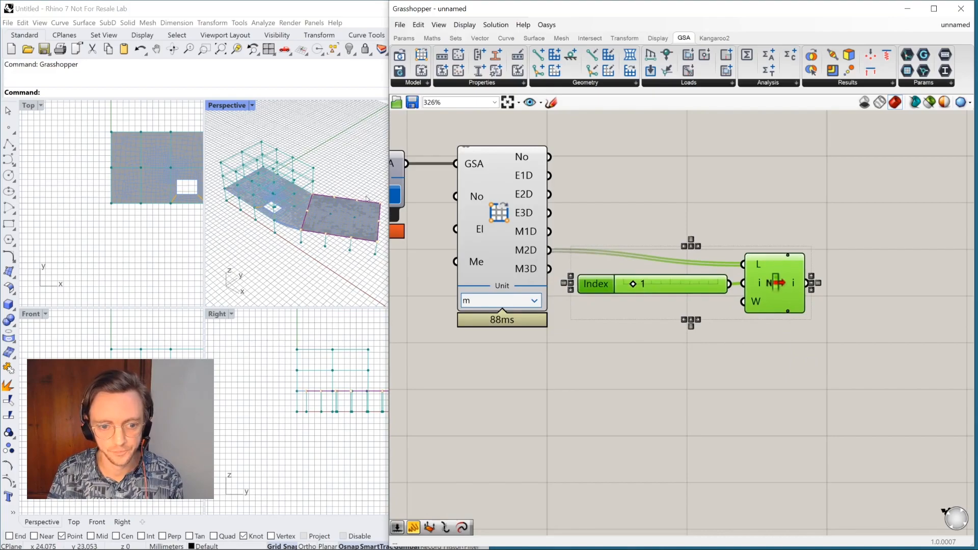
pyautogui.click(809, 359)
# Step: Add an Edit 2D Member component and connect the List Item output to its M2D input
pyautogui.moveTo(781, 345); pyautogui.dragTo(668, 331, button='right')
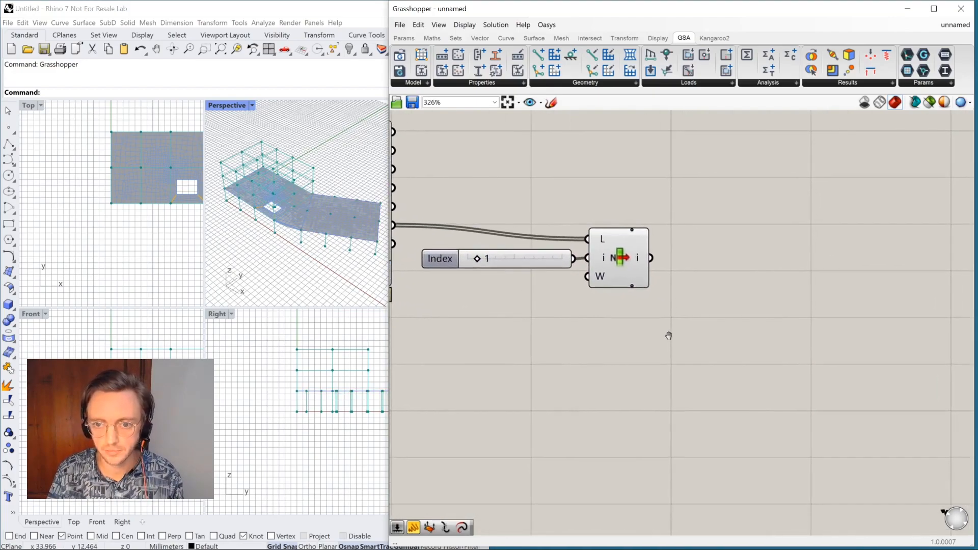
pyautogui.click(589, 84)
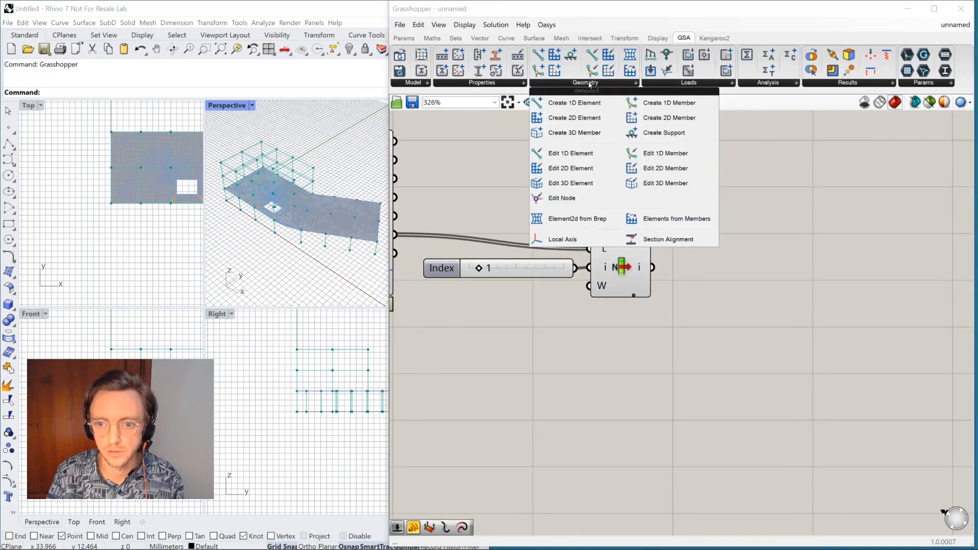
pyautogui.click(658, 169)
pyautogui.click(763, 334)
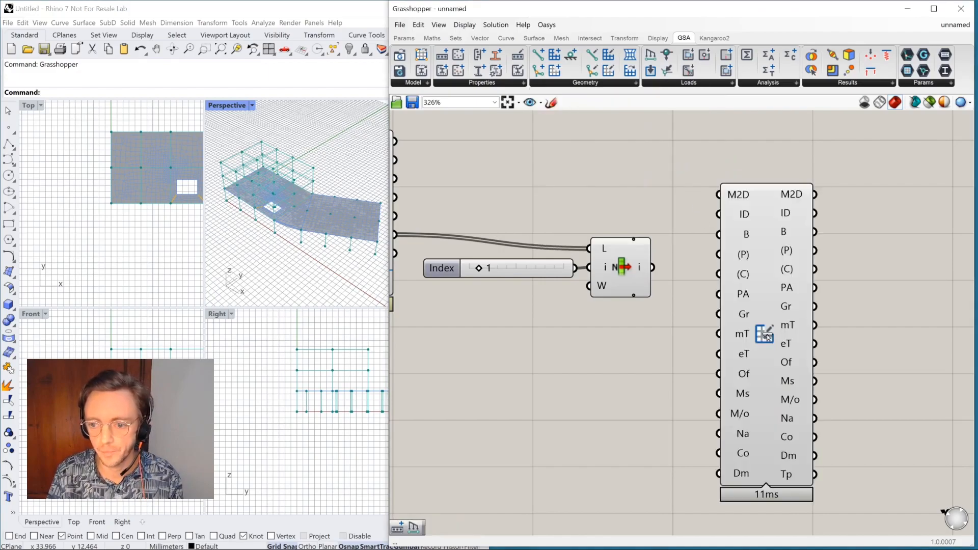
pyautogui.moveTo(738, 285); pyautogui.dragTo(766, 332)
pyautogui.moveTo(653, 266); pyautogui.dragTo(746, 242)
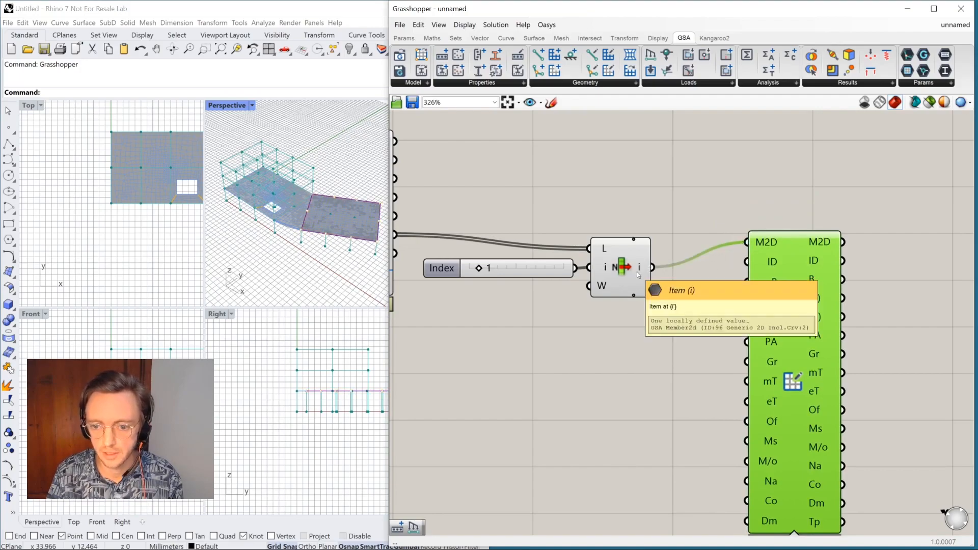
# Step: Highlight the List Item's picked member in the Rhino viewports and inspect the M2D input of Edit 2D Member
pyautogui.scroll(-3, 702, 319)
pyautogui.moveTo(568, 309); pyautogui.dragTo(646, 310, button='right')
pyautogui.click(650, 265)
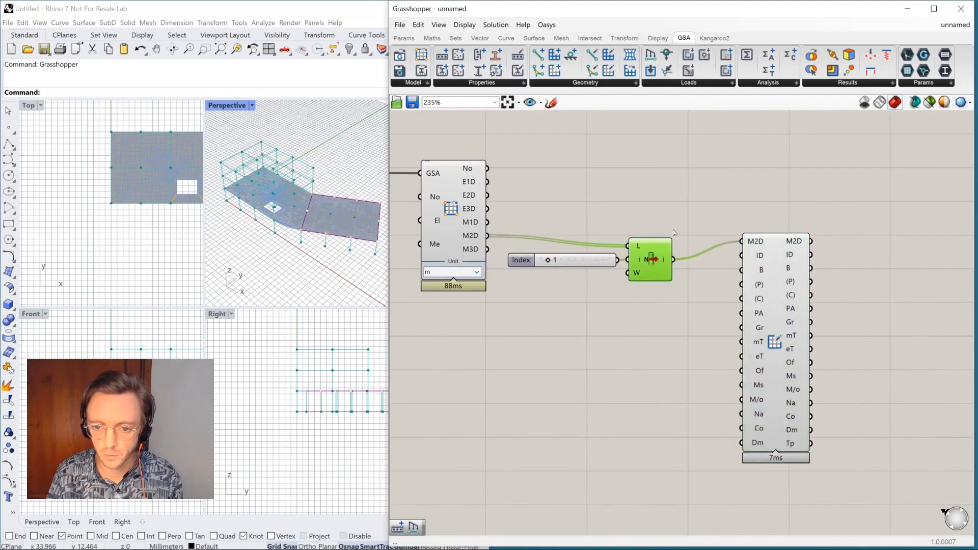
pyautogui.click(688, 326)
pyautogui.moveTo(692, 331); pyautogui.dragTo(585, 313, button='right')
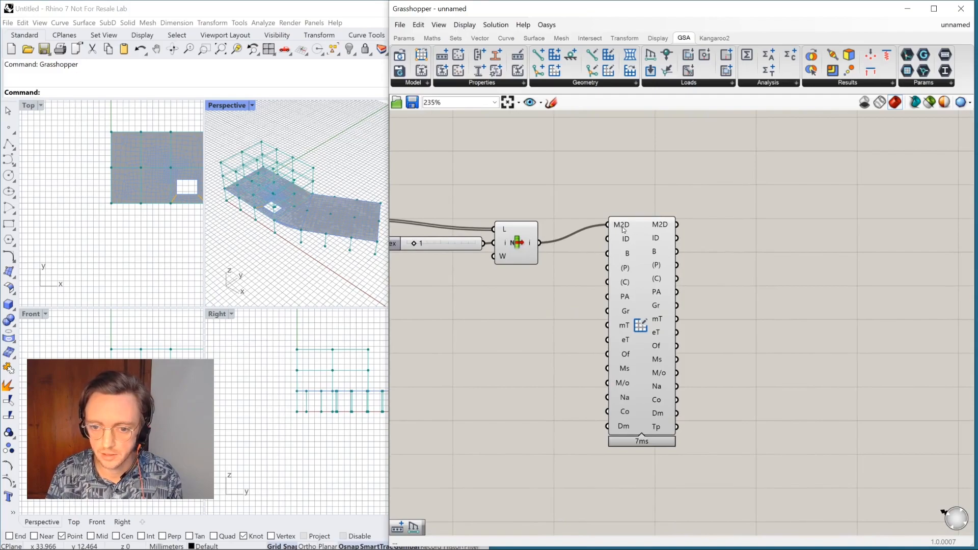
pyautogui.moveTo(623, 225)
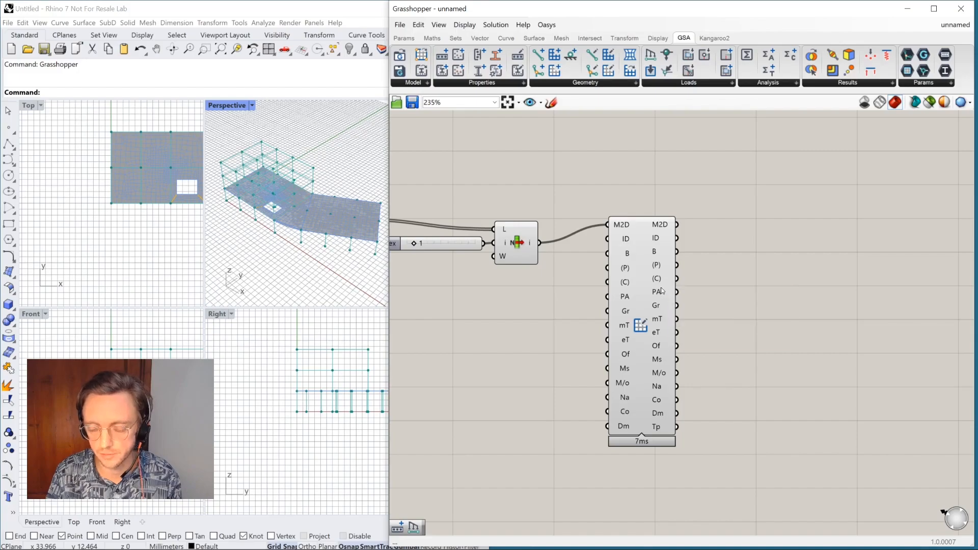
# Step: Add a Panel next to Edit 2D Member and connect the ID output to it
pyautogui.moveTo(722, 332); pyautogui.dragTo(667, 308, button='right')
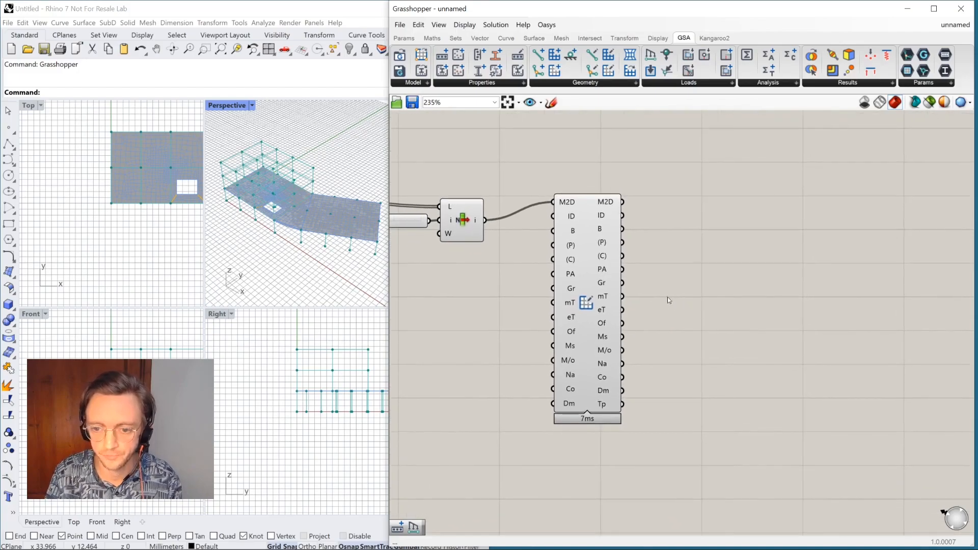
pyautogui.doubleClick(728, 219)
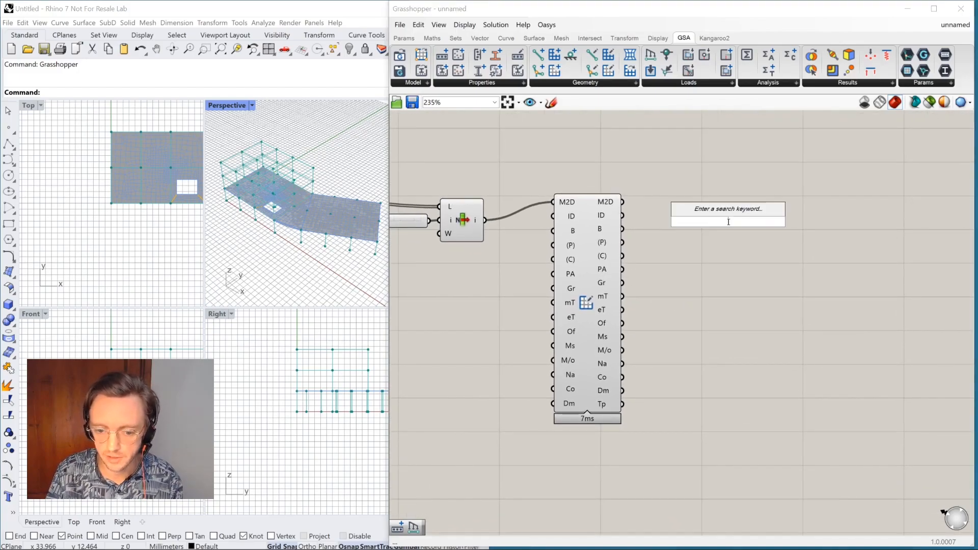
pyautogui.write('//')
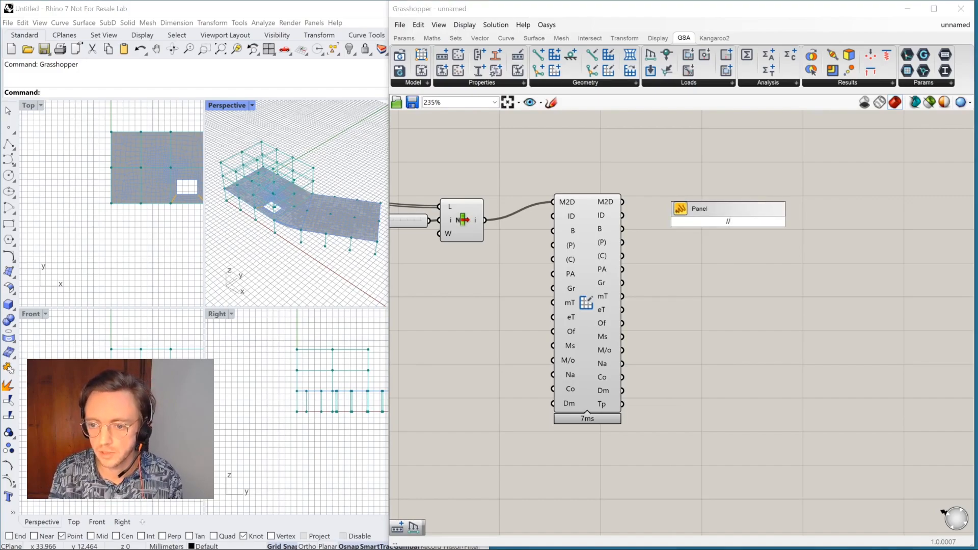
pyautogui.press('Return')
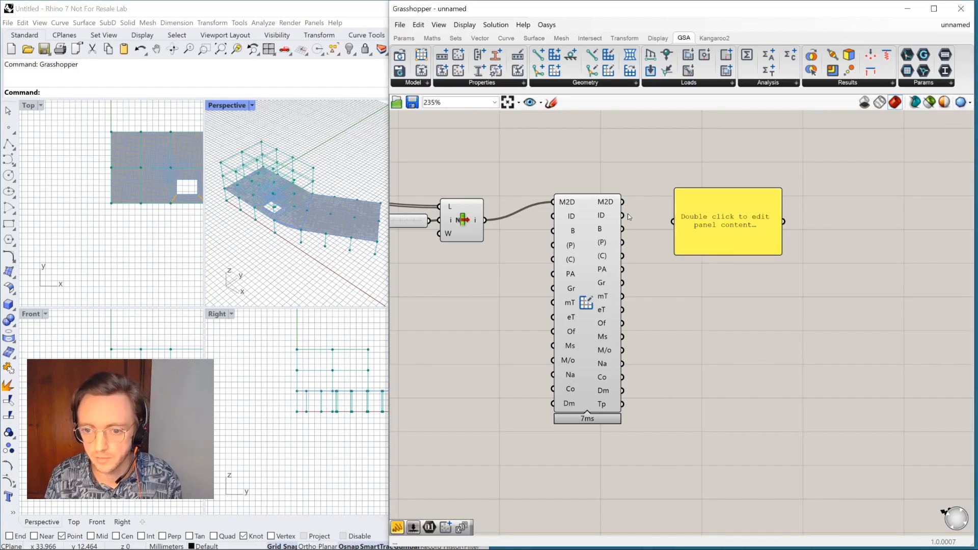
pyautogui.moveTo(622, 216); pyautogui.dragTo(688, 230)
pyautogui.click(693, 236)
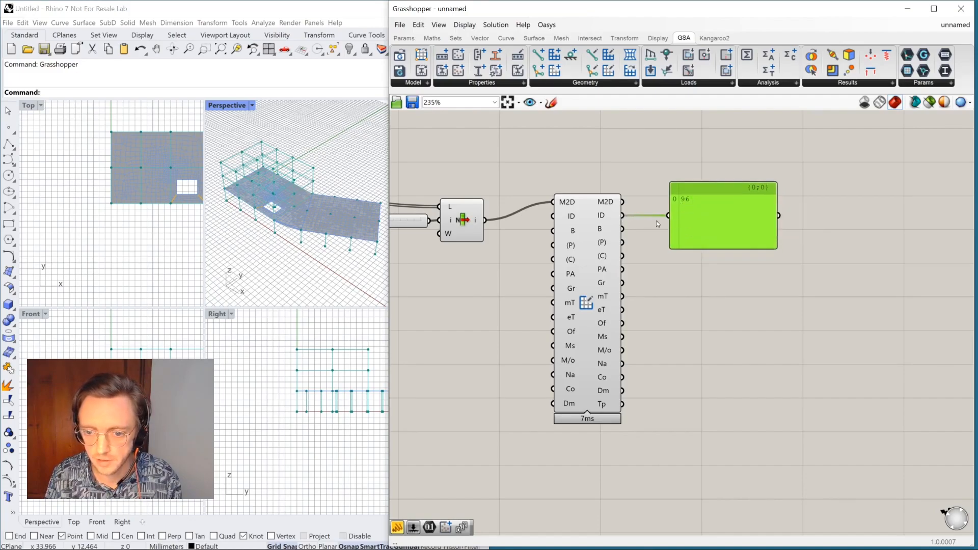
# Step: Feed the Panel from the B output instead of ID, and inspect the member's surface in perspective and the remaining outputs
pyautogui.moveTo(622, 229); pyautogui.dragTo(668, 216)
pyautogui.click(612, 232)
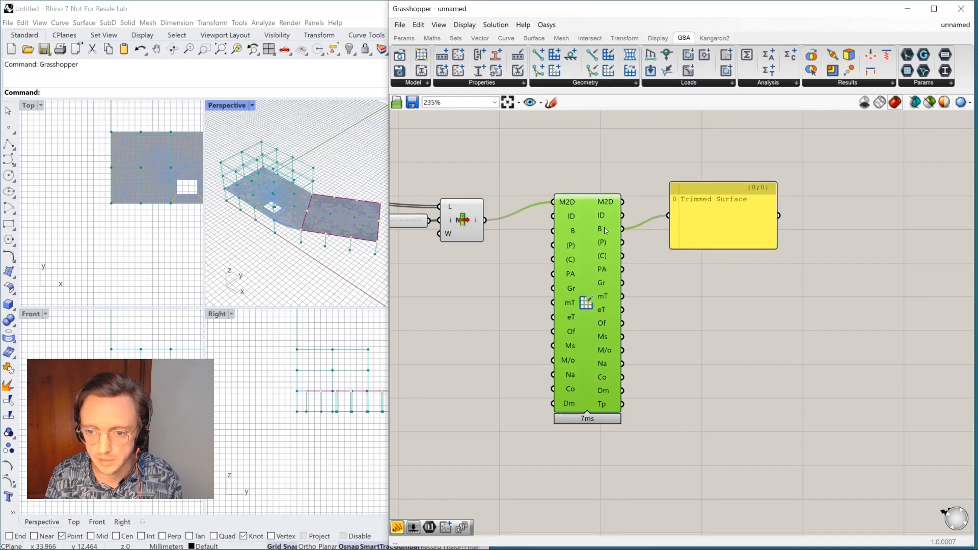
pyautogui.moveTo(326, 234); pyautogui.dragTo(346, 212, button='right')
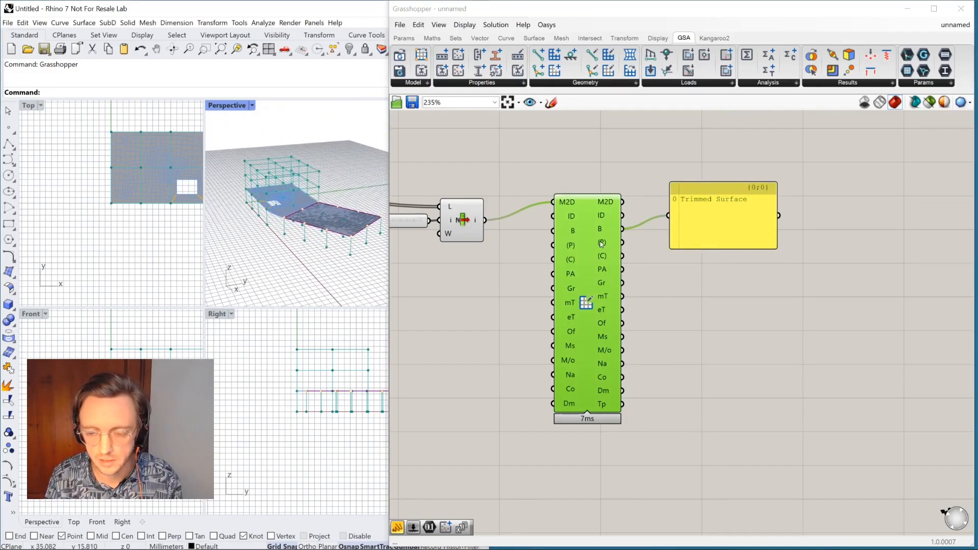
pyautogui.moveTo(604, 242)
pyautogui.moveTo(605, 260)
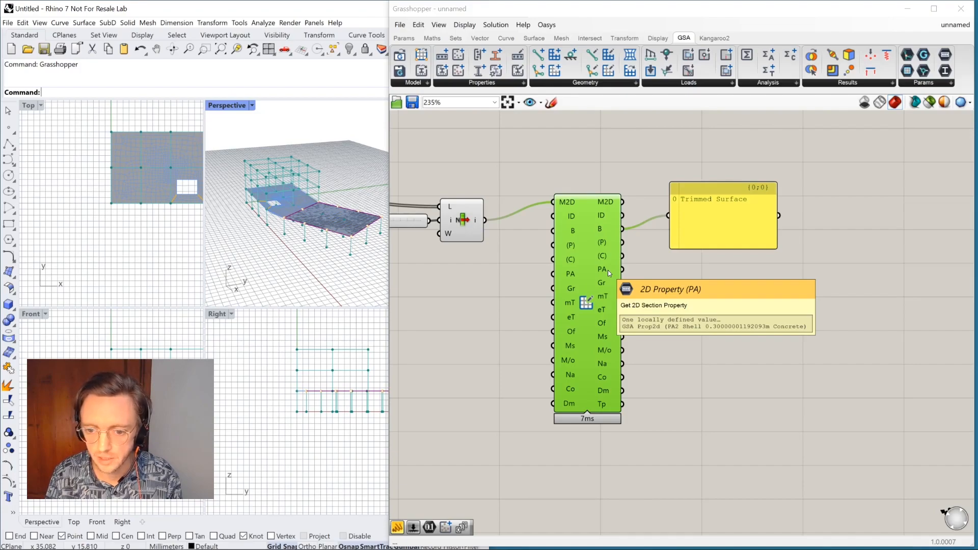
# Step: Add an Edit 2D Property component and connect the PA output of Edit 2D Member to its PA input
pyautogui.click(719, 290)
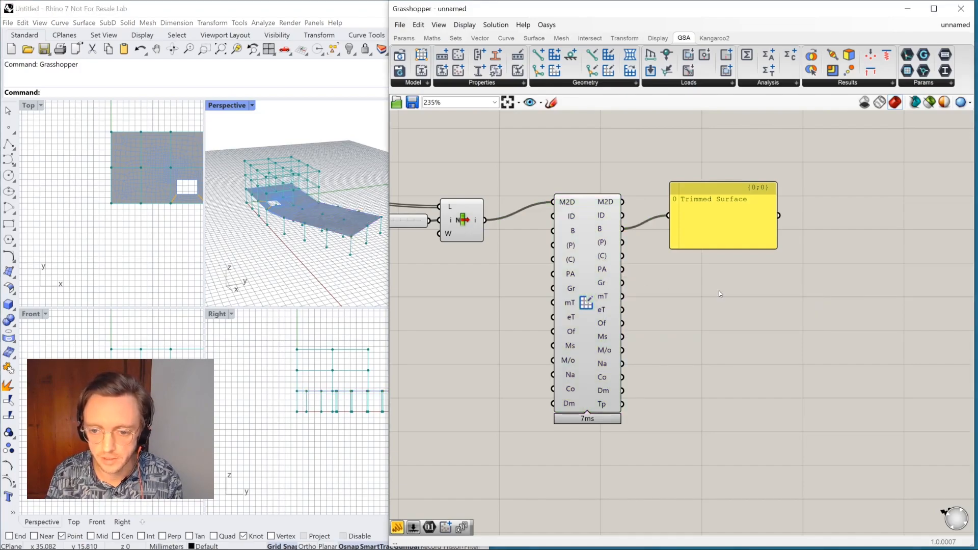
pyautogui.moveTo(510, 84)
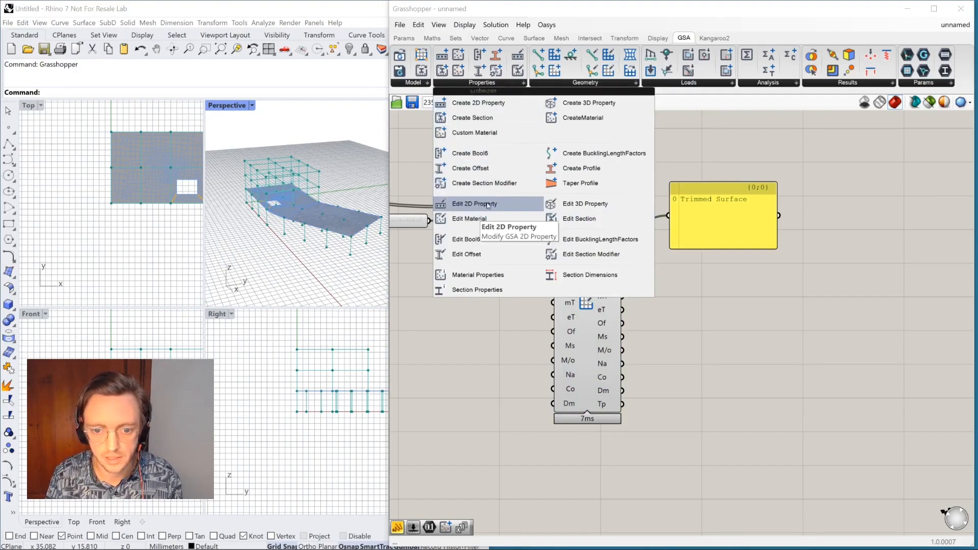
pyautogui.click(471, 206)
pyautogui.click(707, 305)
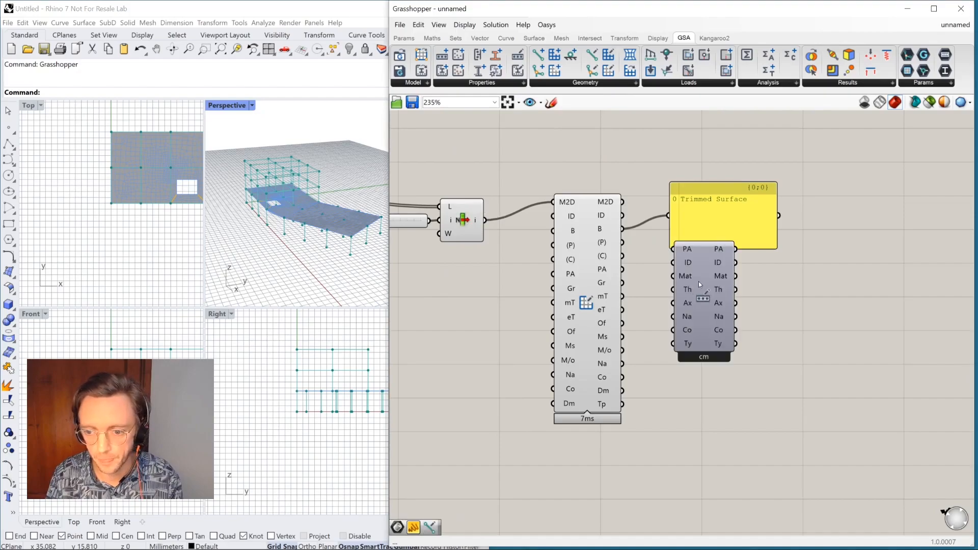
pyautogui.moveTo(622, 269); pyautogui.dragTo(682, 269)
pyautogui.moveTo(788, 310); pyautogui.dragTo(704, 302, button='right')
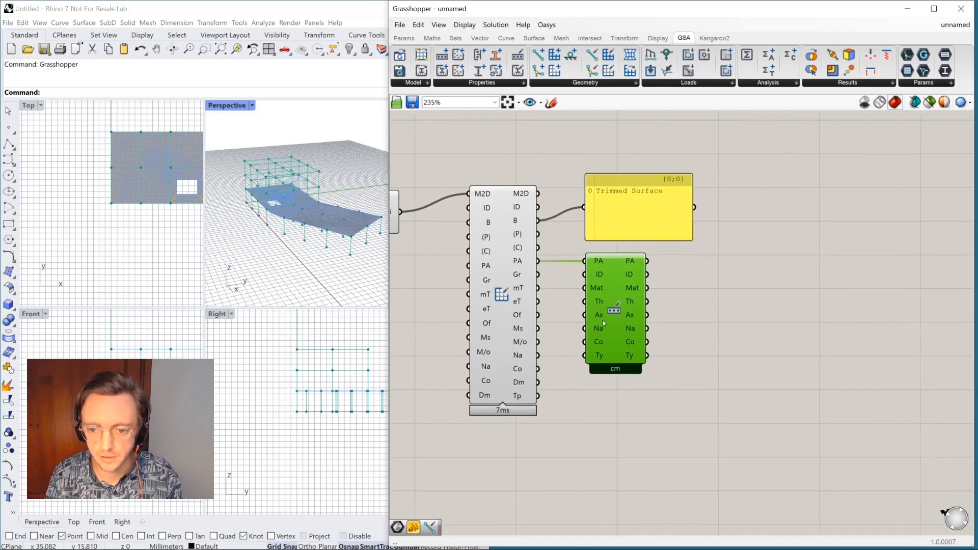
# Step: Move the Panel beside Edit 2D Property and feed it from that component's ID output
pyautogui.click(509, 243)
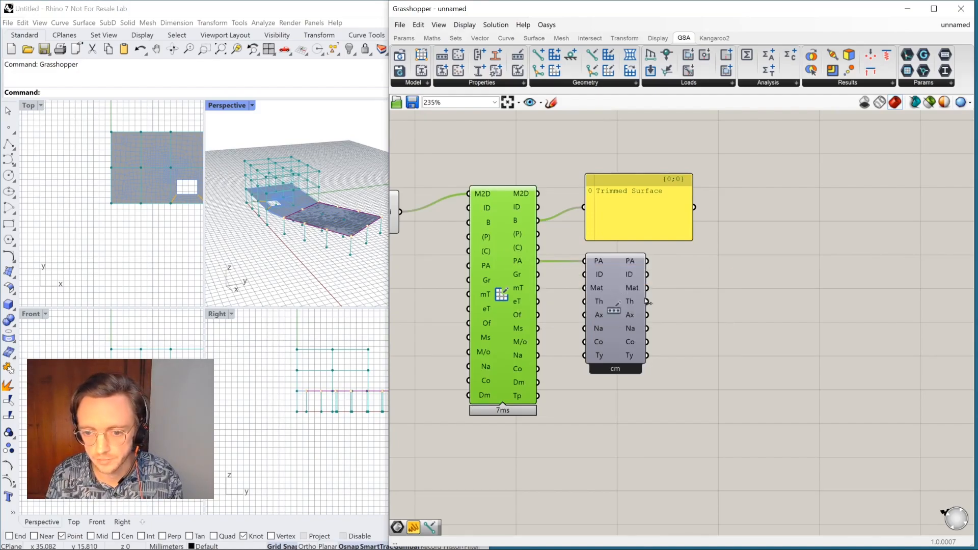
pyautogui.moveTo(686, 314); pyautogui.dragTo(610, 312, button='right')
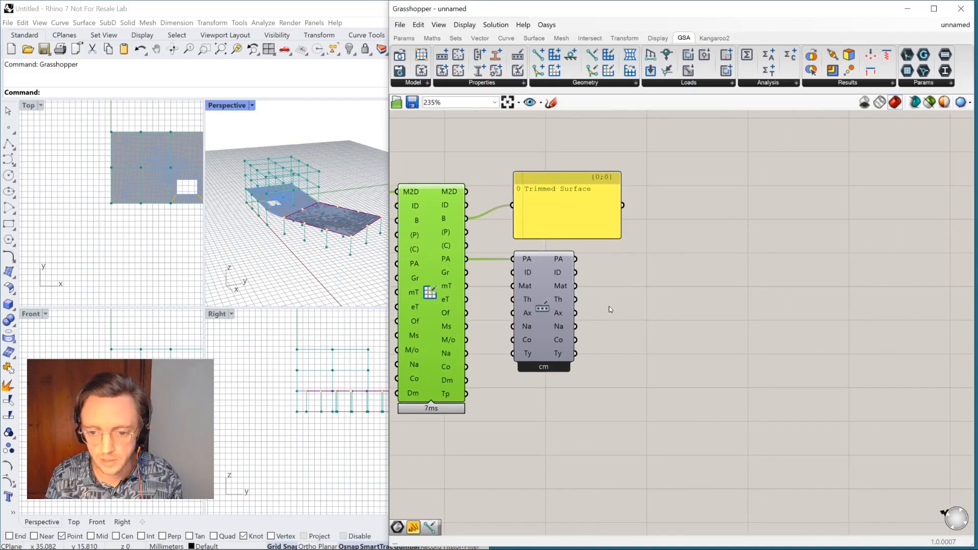
pyautogui.moveTo(583, 219); pyautogui.dragTo(696, 241)
pyautogui.moveTo(576, 273); pyautogui.dragTo(664, 251)
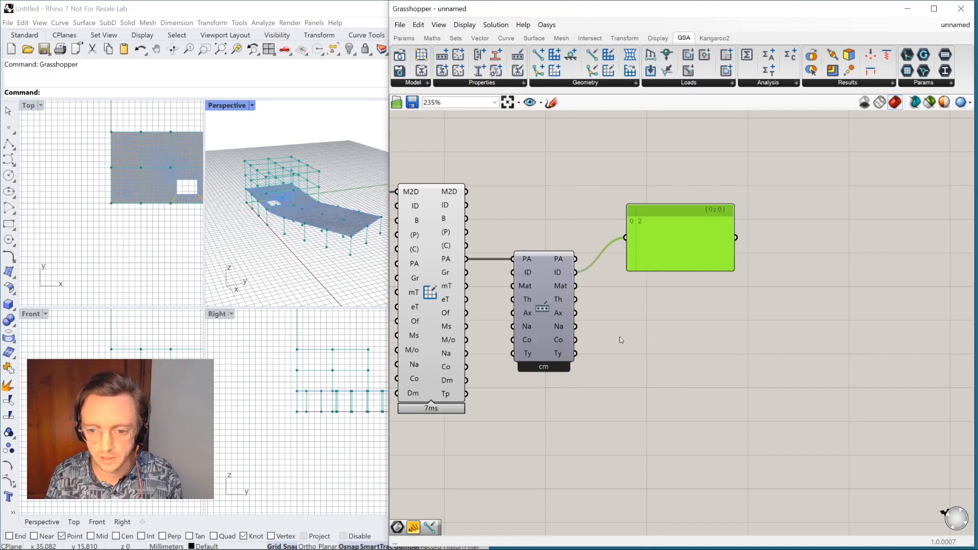
pyautogui.moveTo(621, 338); pyautogui.dragTo(583, 326, button='right')
# Step: Switch to Oasys GSA, open the Members table and examine the property assigned to 2D member 96
pyautogui.hotkey('alt', 'Tab')
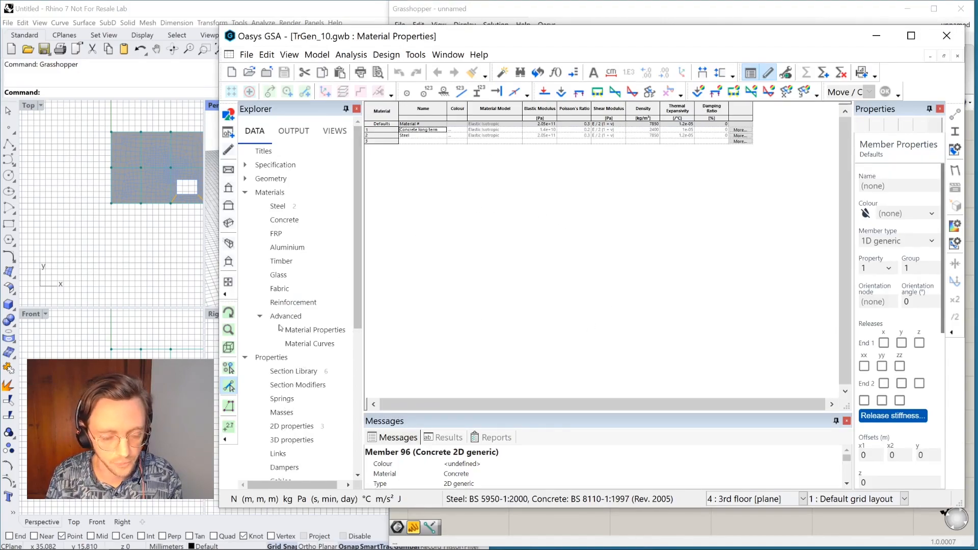
pyautogui.click(245, 193)
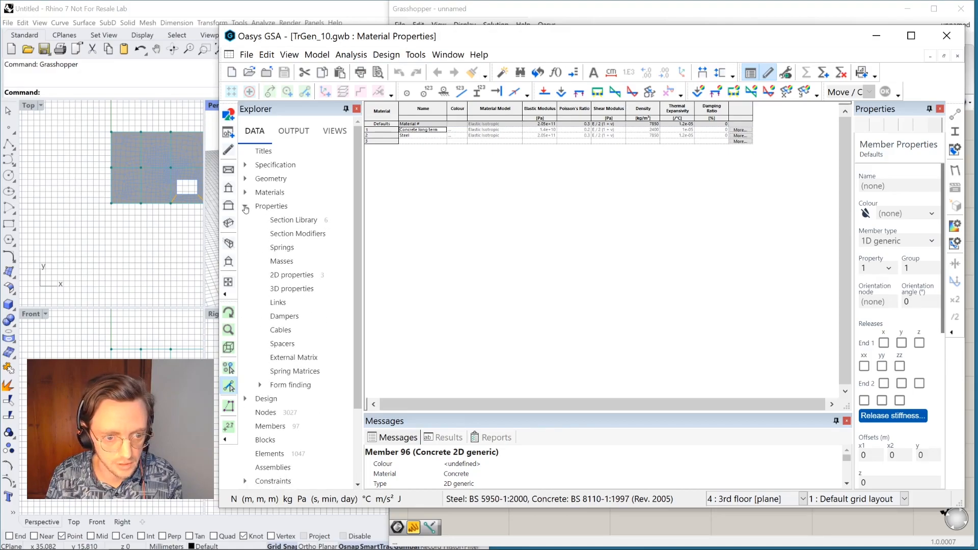
pyautogui.click(245, 206)
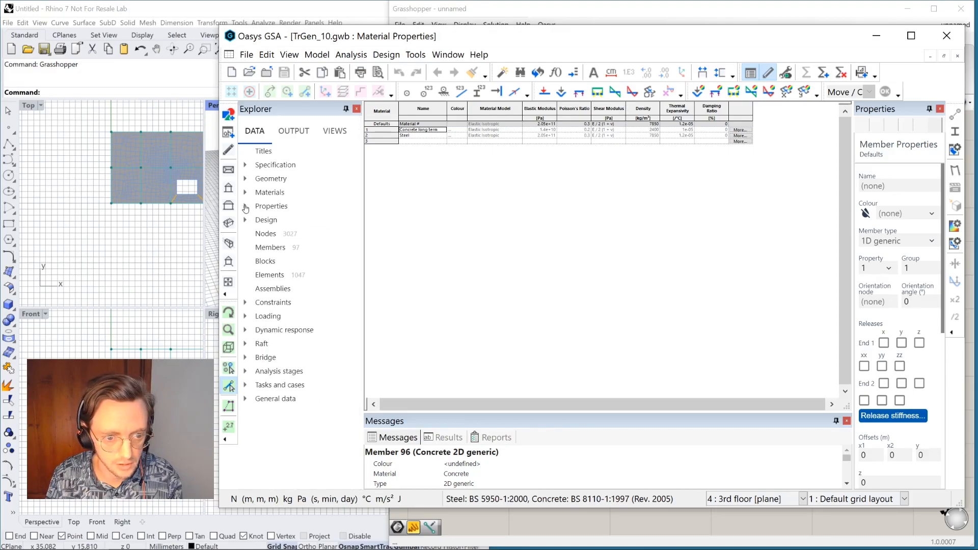
pyautogui.click(268, 248)
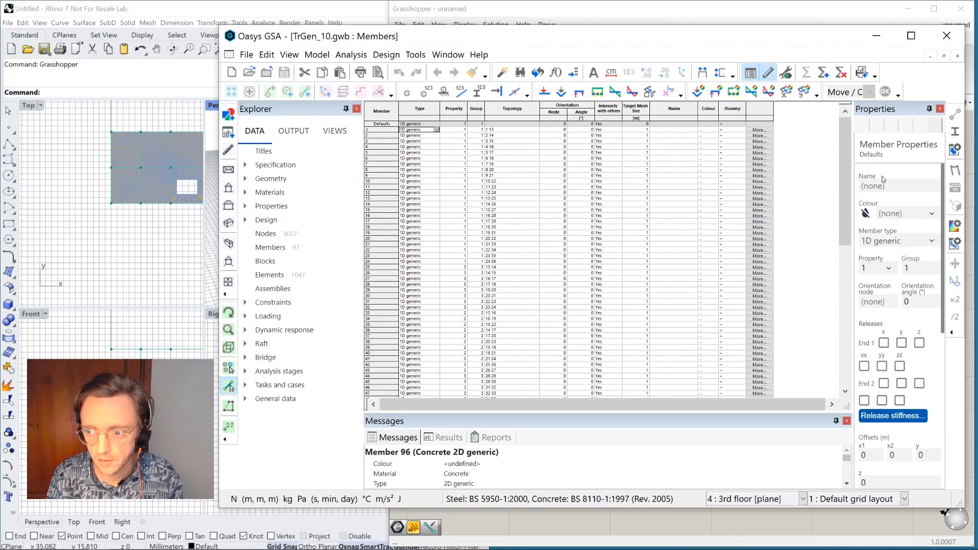
pyautogui.moveTo(845, 181); pyautogui.dragTo(846, 326)
pyautogui.click(455, 382)
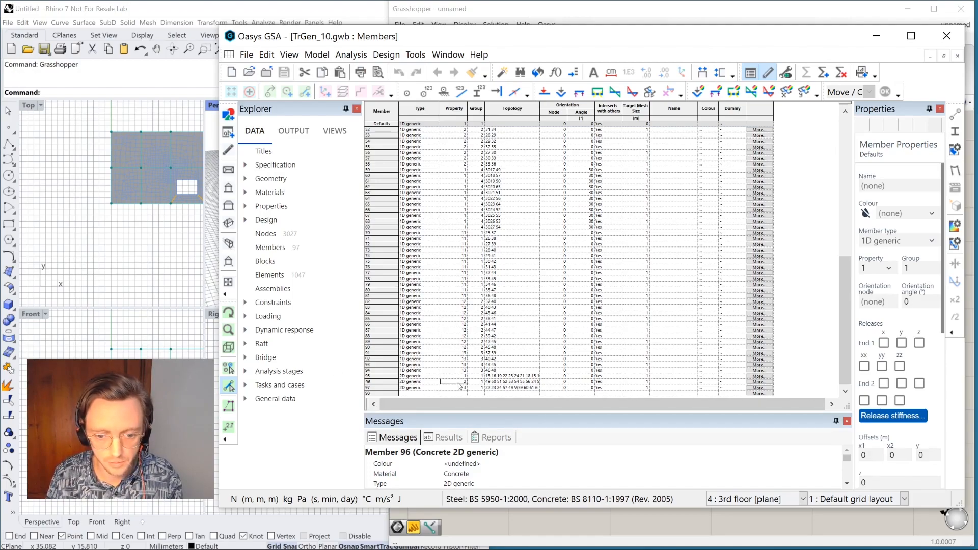
pyautogui.moveTo(421, 384)
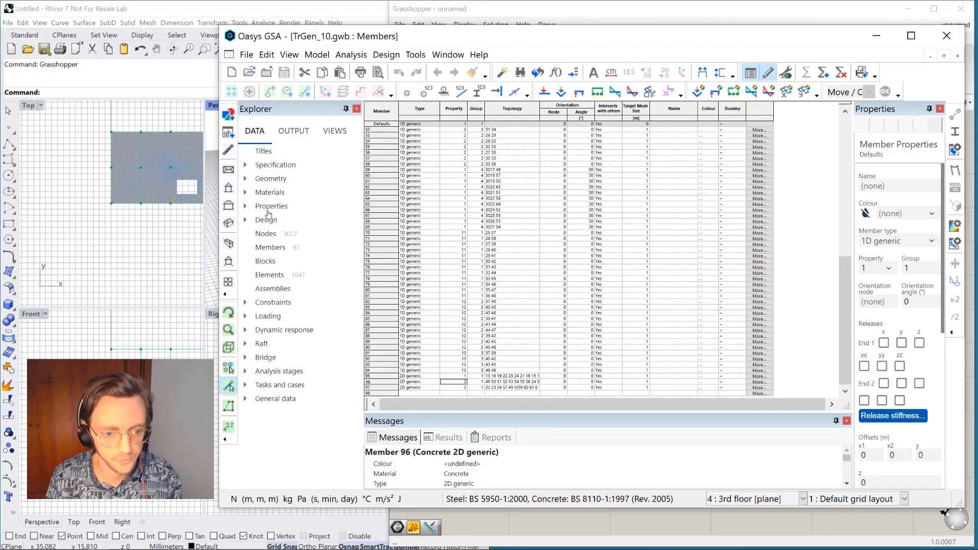
# Step: Open the 2D properties table and highlight the row of property 2 to examine its definition
pyautogui.click(269, 207)
pyautogui.doubleClick(289, 275)
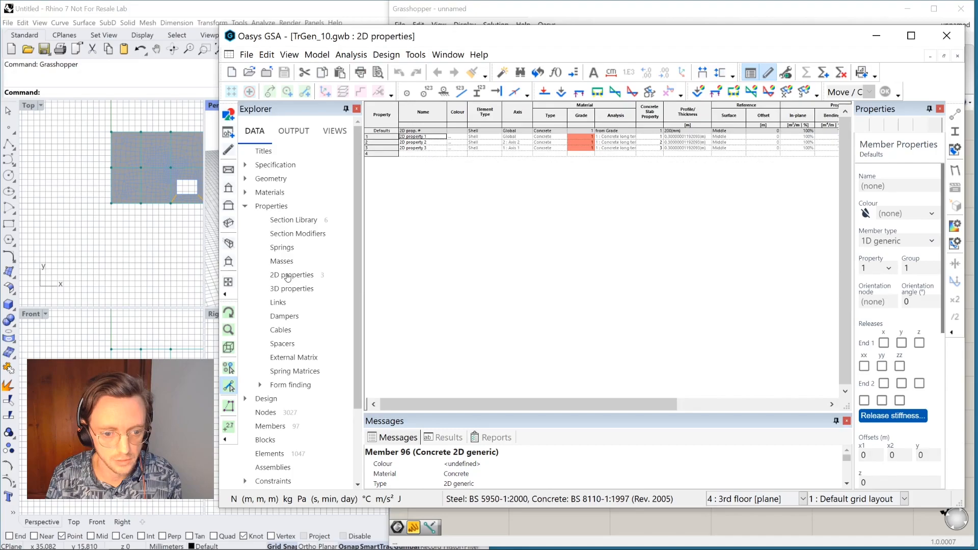
pyautogui.click(389, 143)
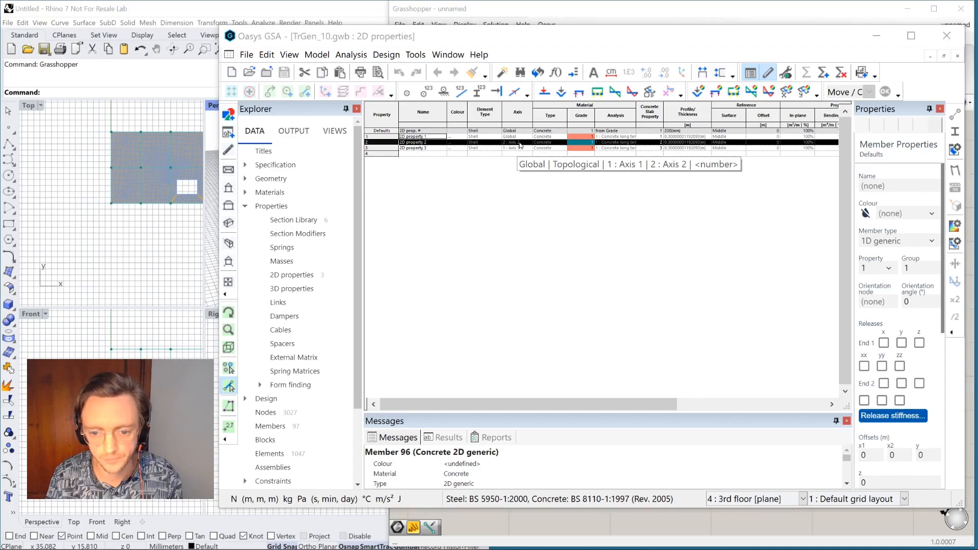
# Step: Switch back to Grasshopper and feed the Panel from the Ax and Na outputs, comparing the axis and name with GSA's 2D properties table
pyautogui.hotkey('alt', 'Tab')
pyautogui.moveTo(539, 301); pyautogui.dragTo(622, 308)
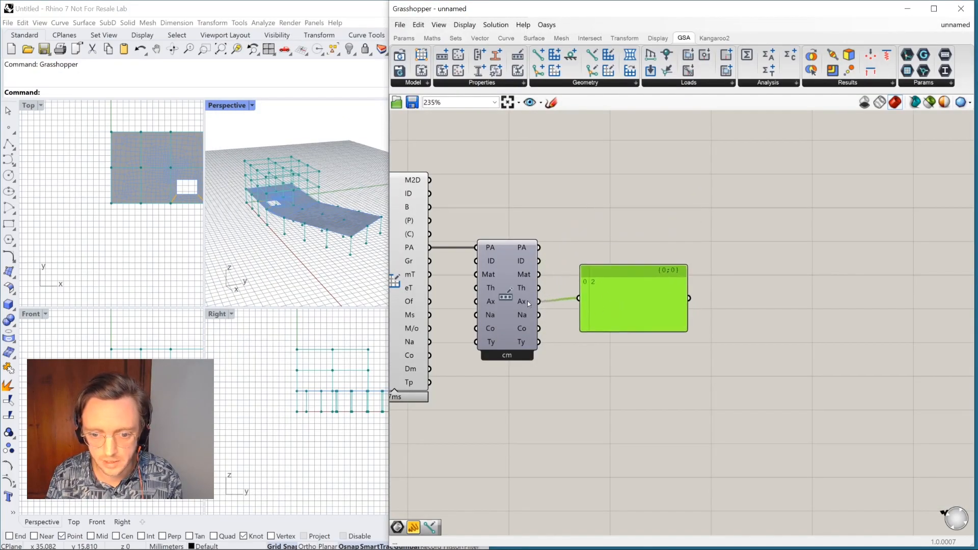
pyautogui.hotkey('alt', 'Tab')
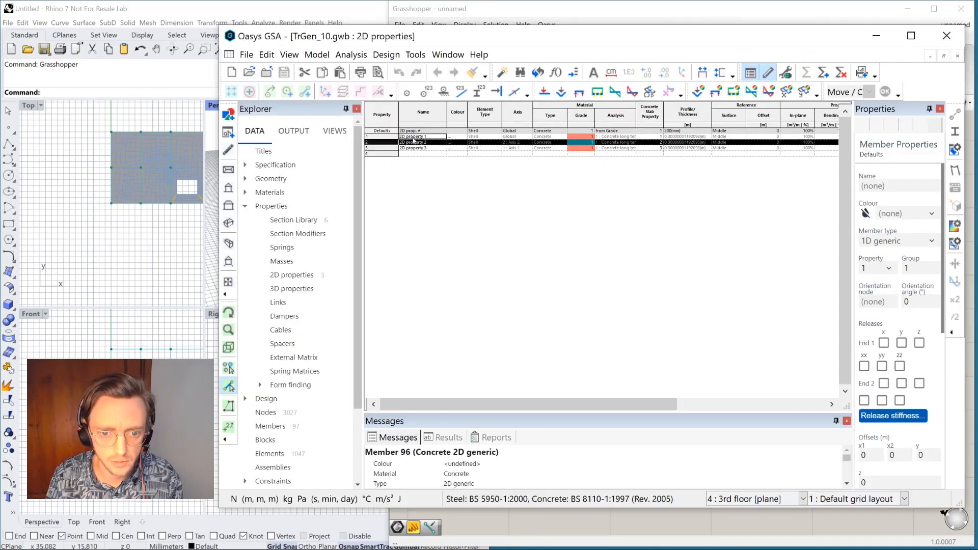
pyautogui.hotkey('alt', 'Tab')
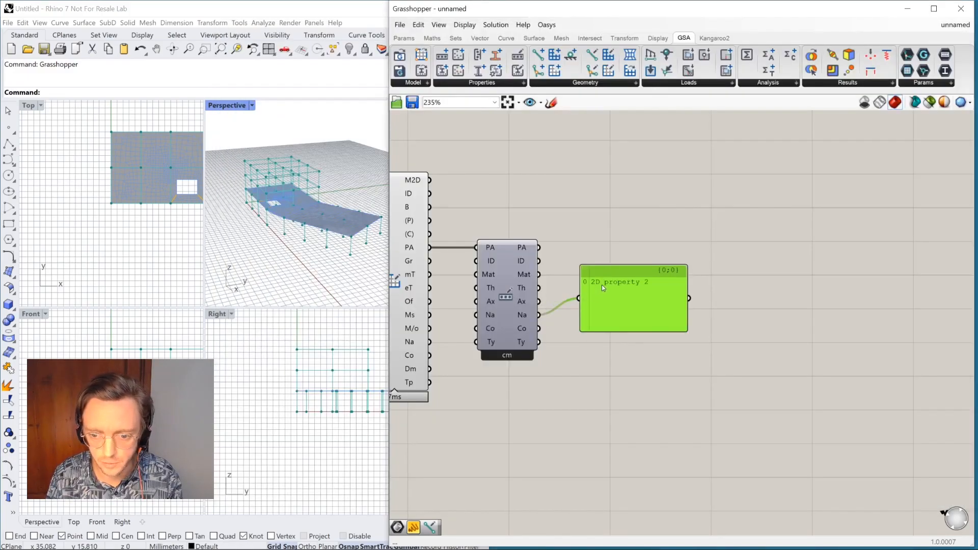
# Step: Feed the Panel from the Ty output and examine property 2's element type and thickness in GSA
pyautogui.moveTo(539, 342); pyautogui.dragTo(578, 298)
pyautogui.hotkey('alt', 'Tab')
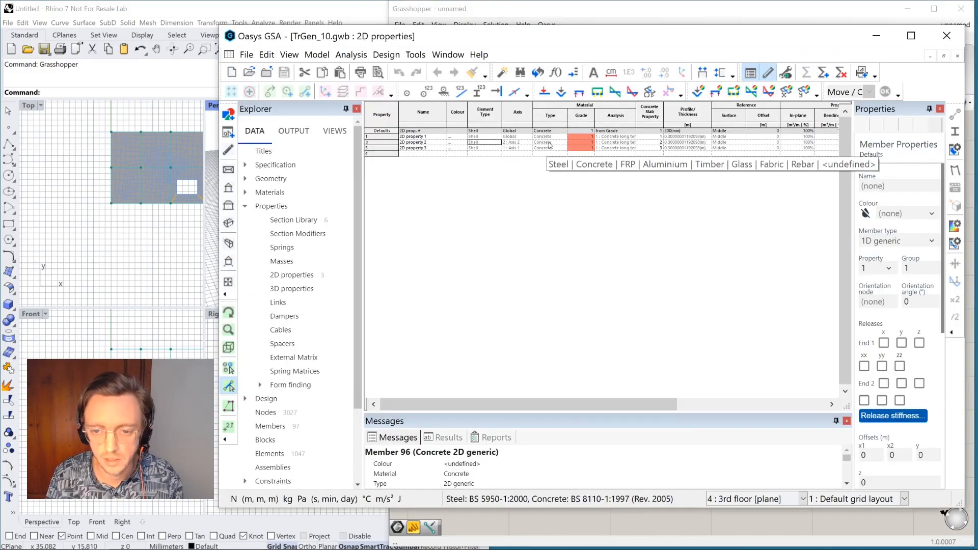
pyautogui.click(671, 144)
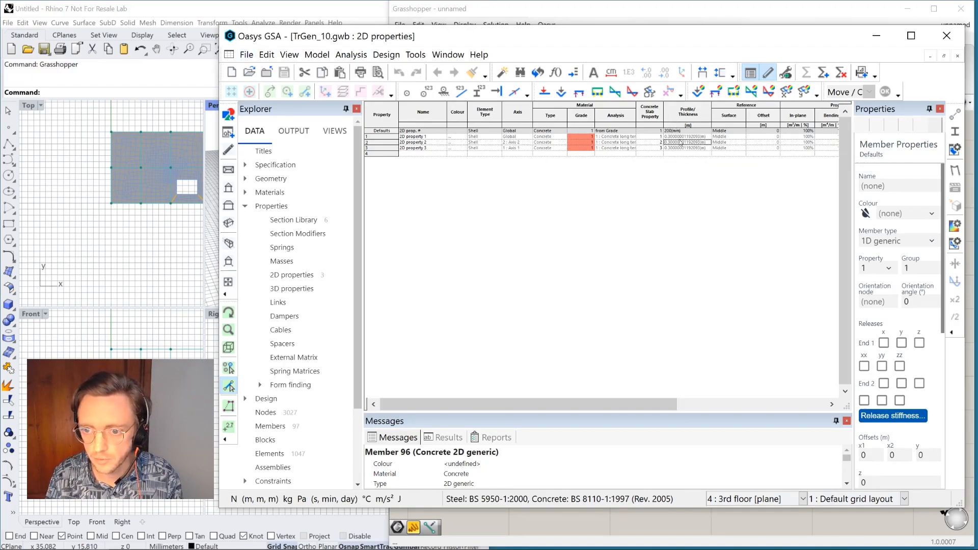
pyautogui.hotkey('alt', 'Tab')
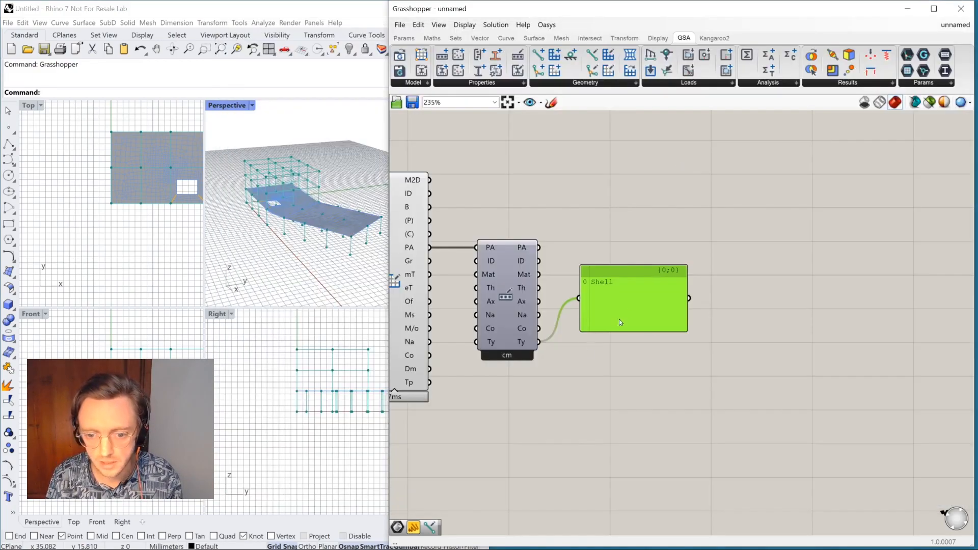
# Step: Feed the Panel from the Th output of Edit 2D Property and move the Panel slightly up and away from the component
pyautogui.moveTo(539, 288); pyautogui.dragTo(580, 298)
pyautogui.moveTo(640, 307); pyautogui.dragTo(636, 268)
pyautogui.click(620, 336)
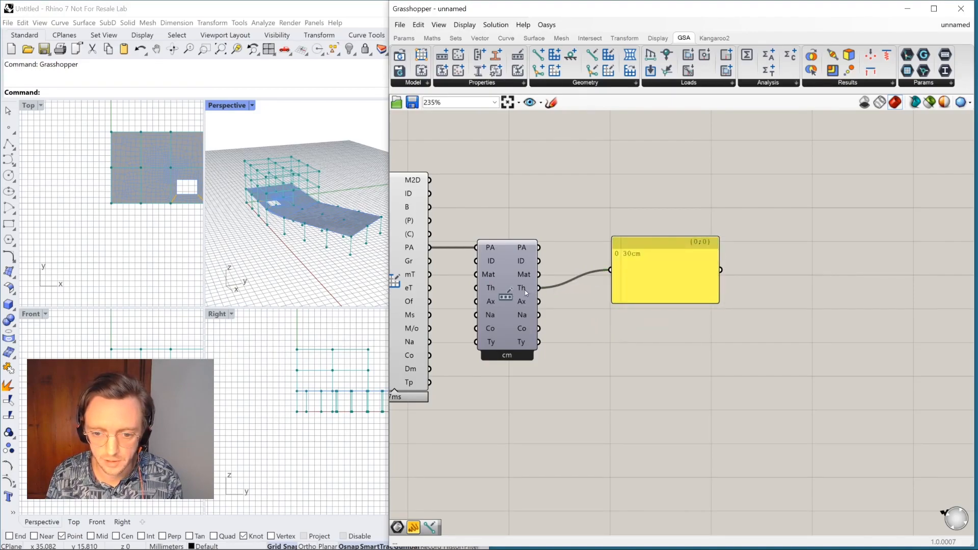
pyautogui.moveTo(525, 289)
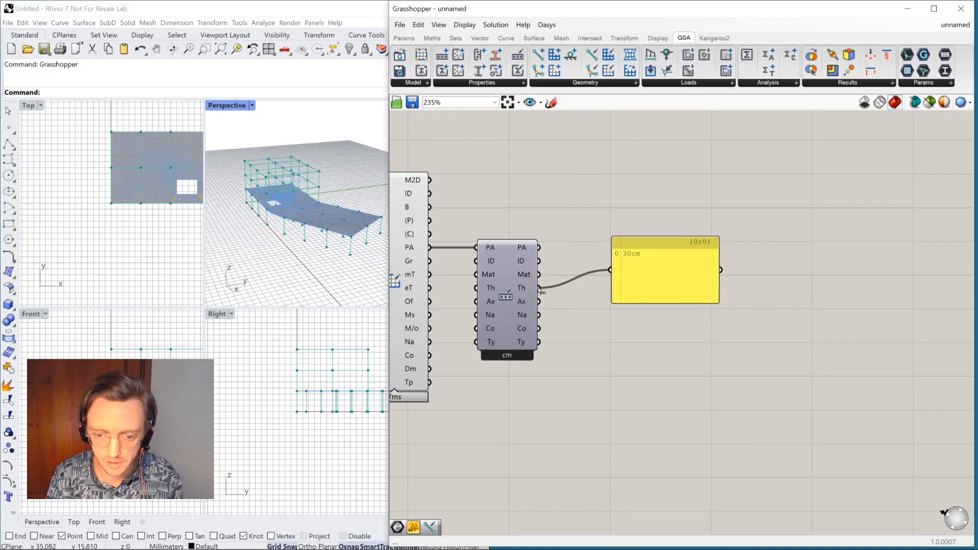
# Step: Examine the length units available for Edit 2D Property and set its unit to mm
pyautogui.rightClick(505, 298)
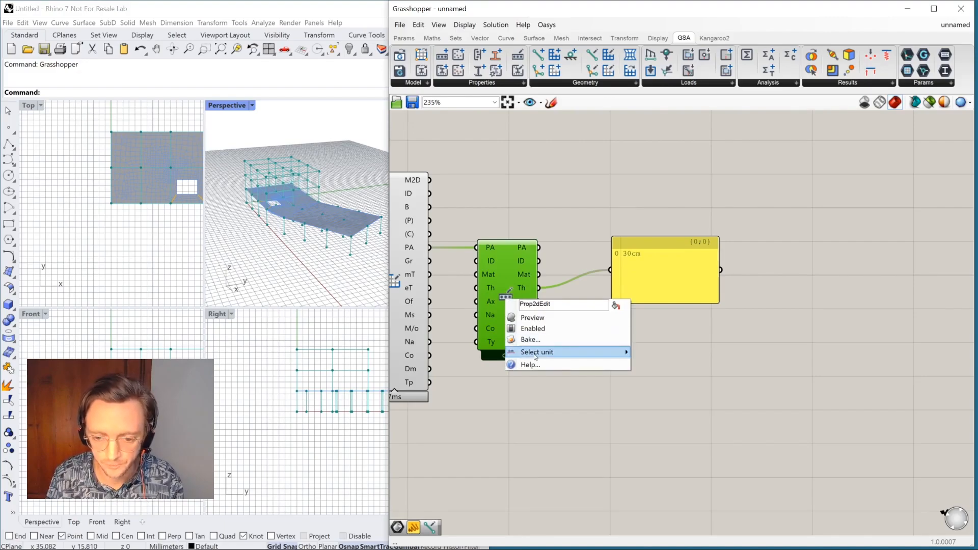
pyautogui.moveTo(535, 356)
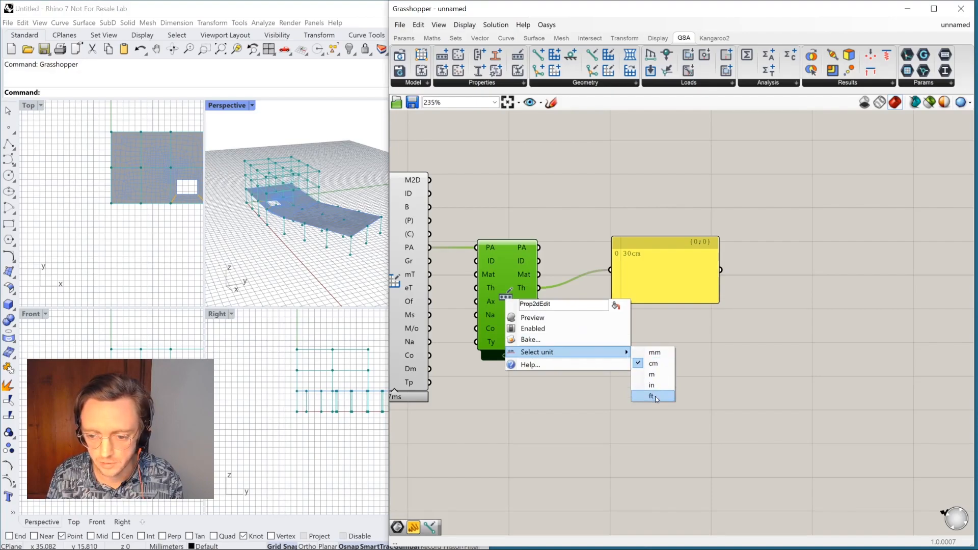
pyautogui.click(501, 358)
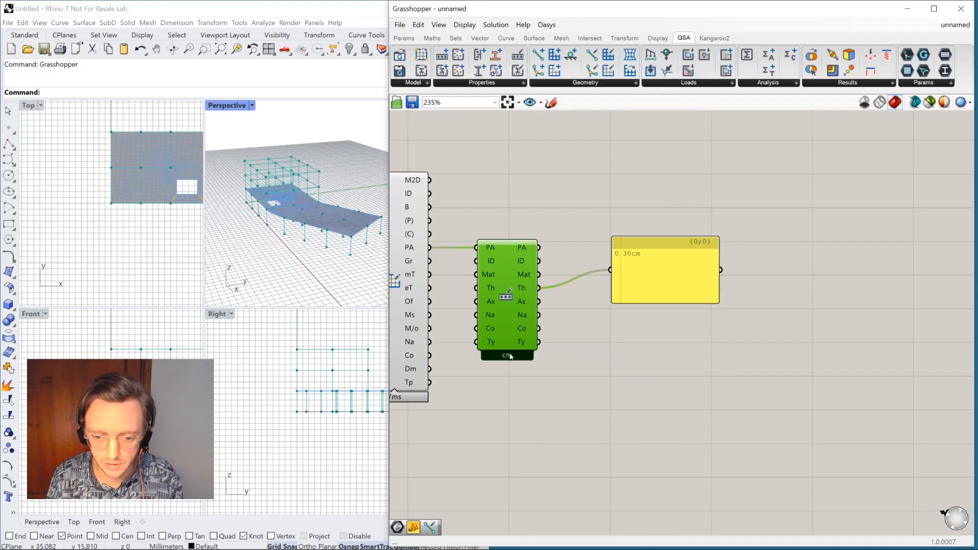
pyautogui.rightClick(508, 295)
pyautogui.moveTo(626, 345)
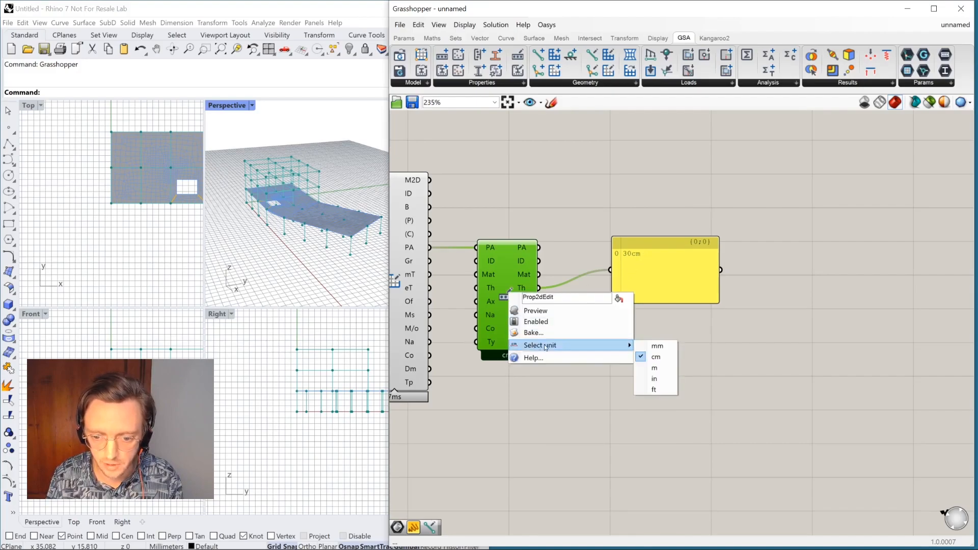
pyautogui.click(657, 347)
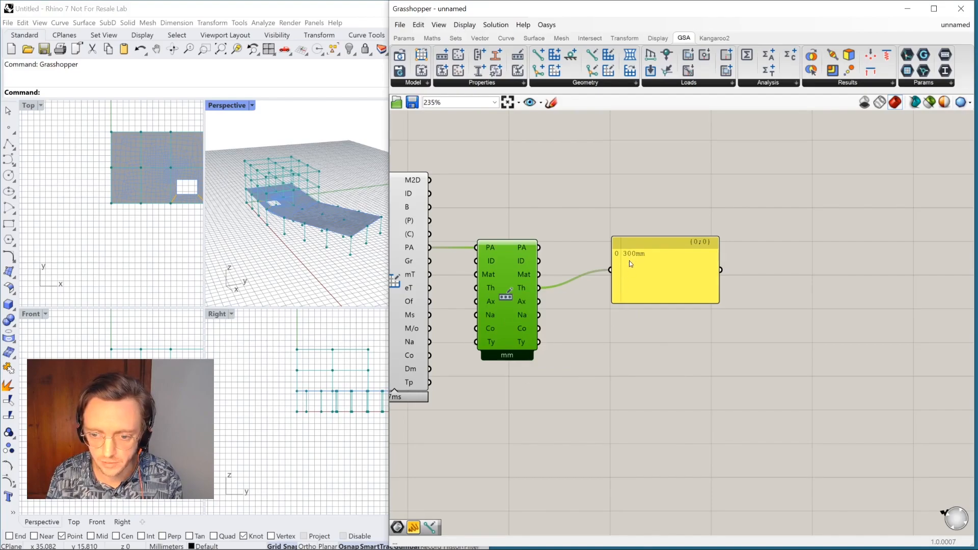
# Step: Set the unit of Edit 2D Property to m, and return it to cm
pyautogui.rightClick(507, 297)
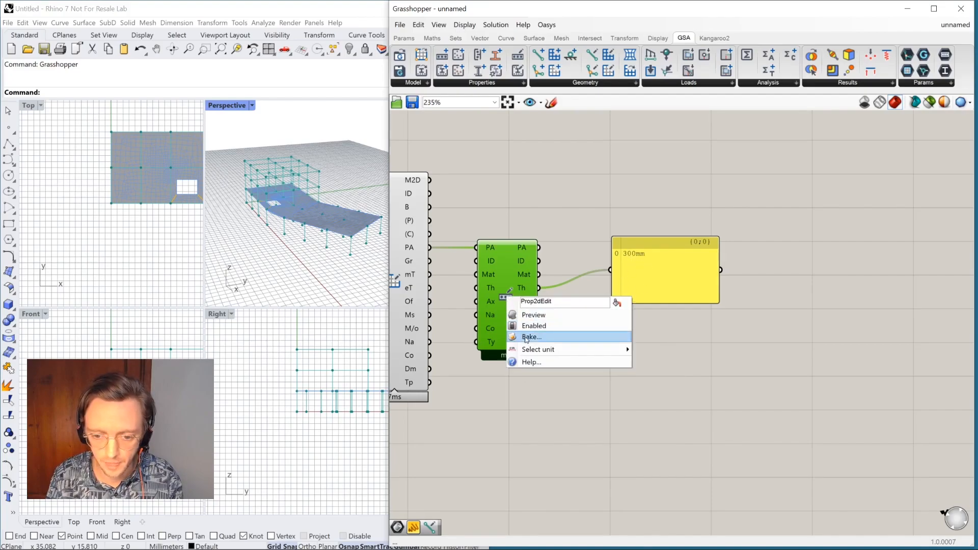
pyautogui.moveTo(627, 350)
pyautogui.click(656, 372)
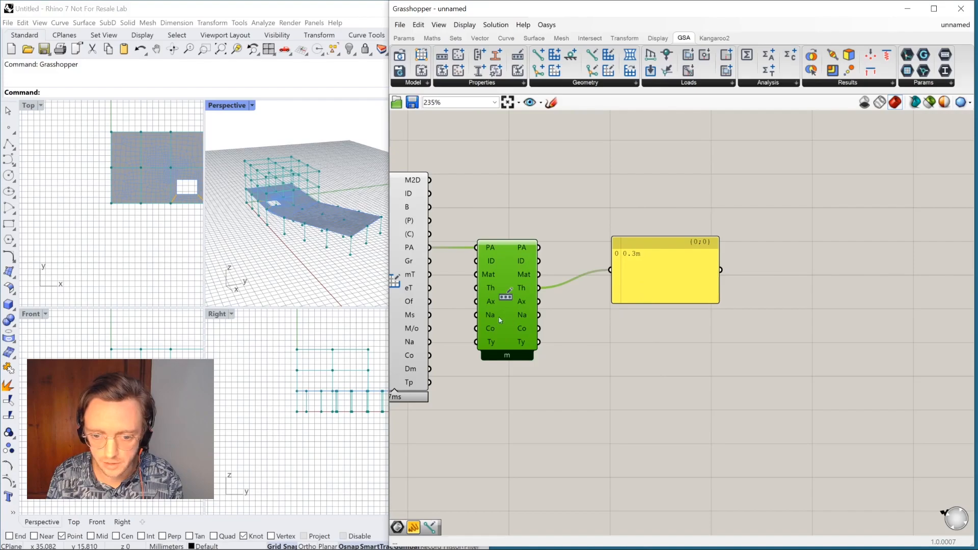
pyautogui.rightClick(506, 299)
pyautogui.moveTo(627, 351)
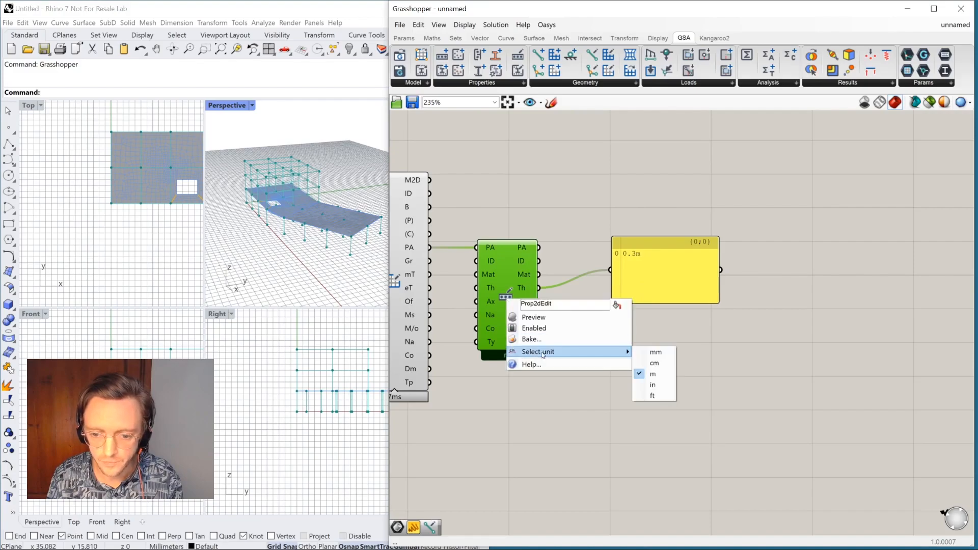
pyautogui.click(662, 366)
# Step: Insert a Number parameter between the Th output and the Panel, and compare the thickness with GSA's 2D properties table
pyautogui.doubleClick(646, 332)
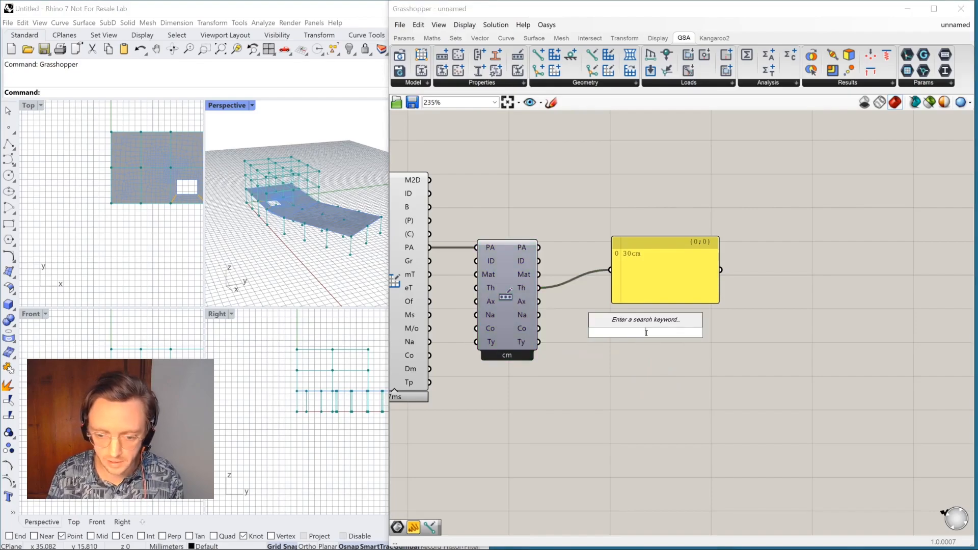
pyautogui.write('number')
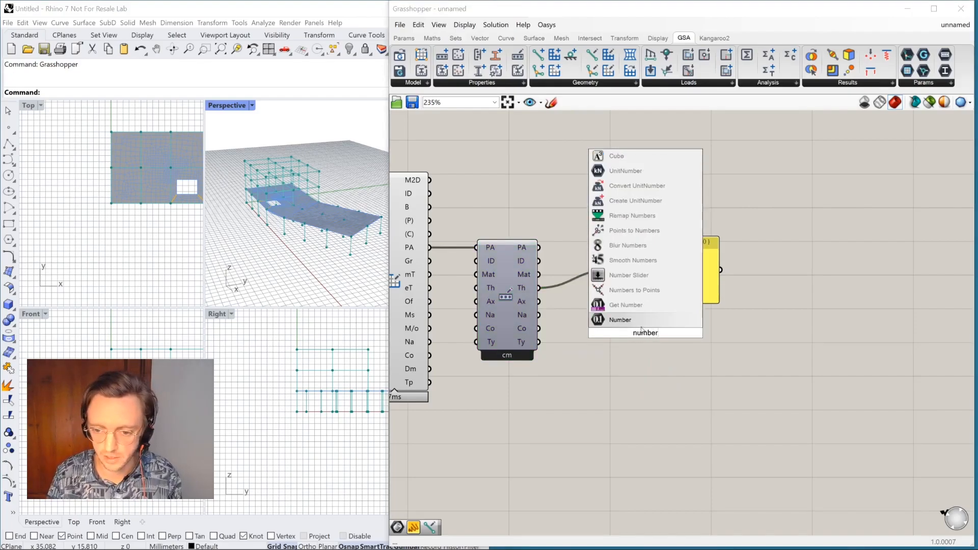
pyautogui.click(639, 323)
pyautogui.moveTo(640, 328); pyautogui.dragTo(628, 321)
pyautogui.moveTo(538, 288); pyautogui.dragTo(650, 298)
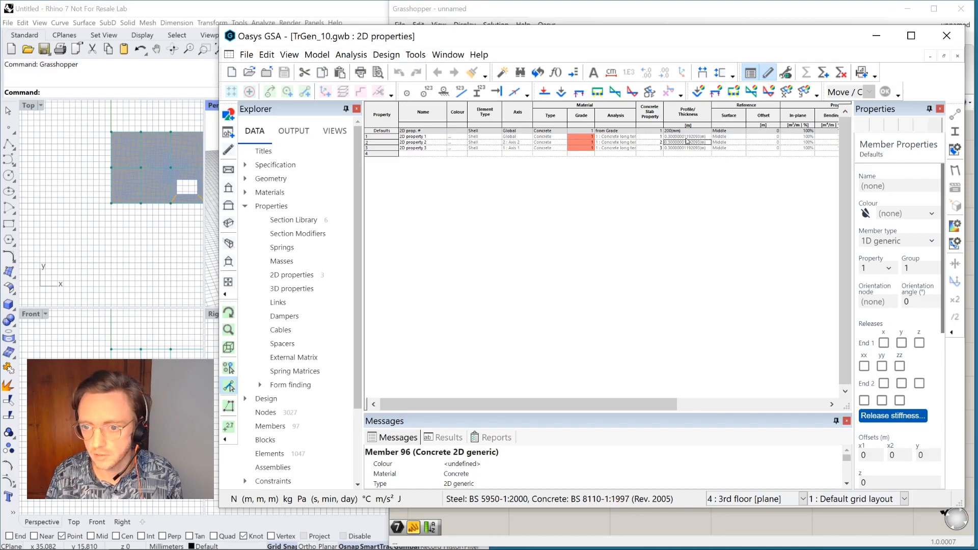
pyautogui.click(876, 36)
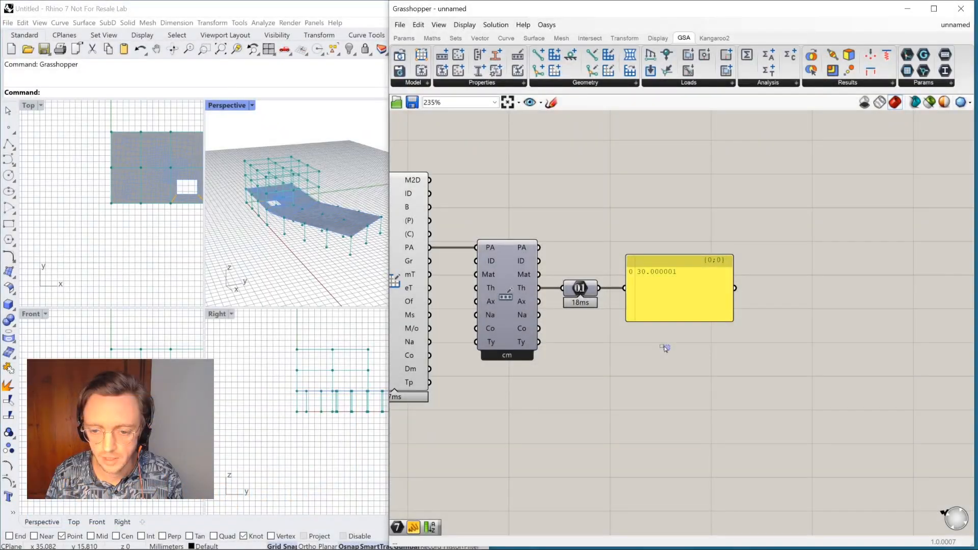
# Step: Move the Number parameter and its thickness Panel together down and away from the Edit 2D Property component
pyautogui.moveTo(688, 360); pyautogui.dragTo(574, 256)
pyautogui.moveTo(579, 290); pyautogui.dragTo(621, 360)
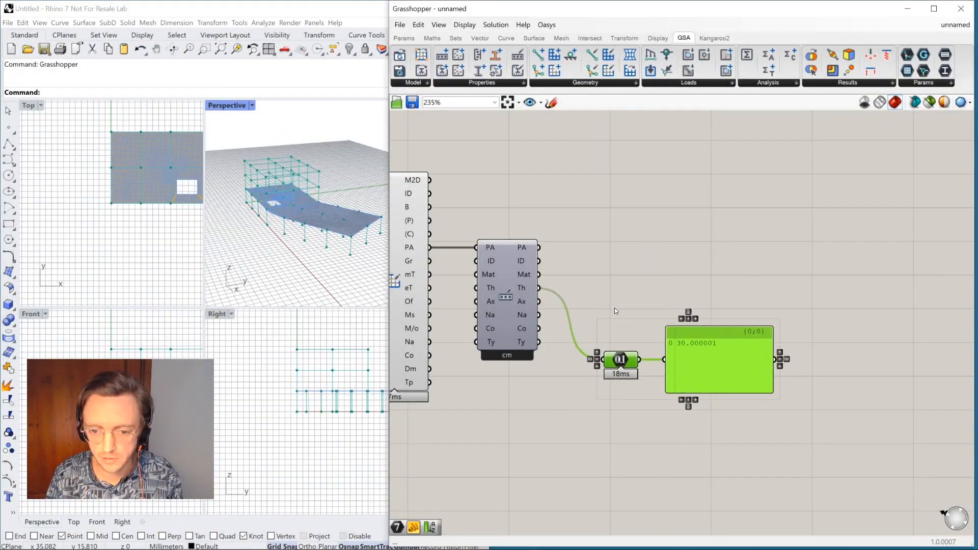
pyautogui.click(613, 288)
# Step: Add an Edit Material component beside Edit 2D Property and feed it from the Mat output of Edit 2D Property
pyautogui.moveTo(524, 276)
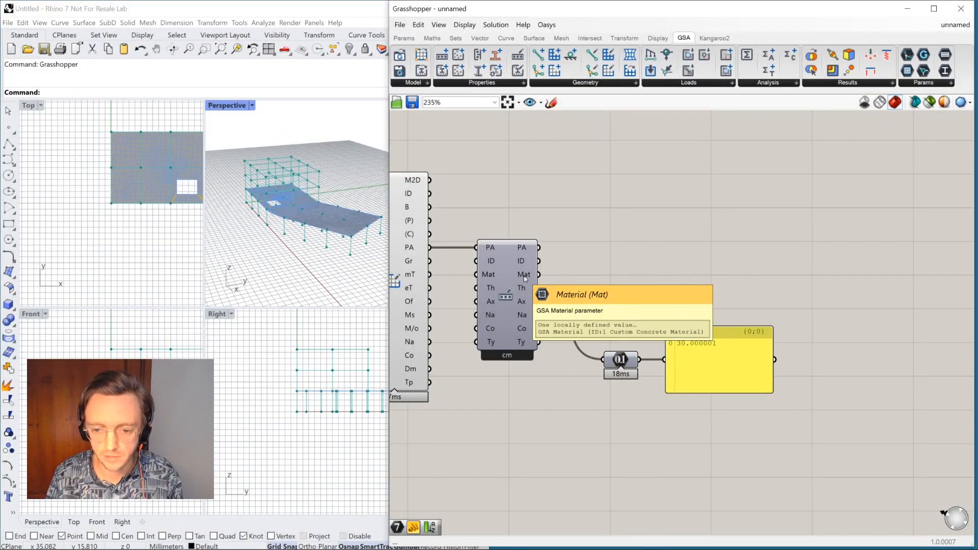
pyautogui.moveTo(517, 222); pyautogui.dragTo(647, 237, button='right')
pyautogui.click(527, 256)
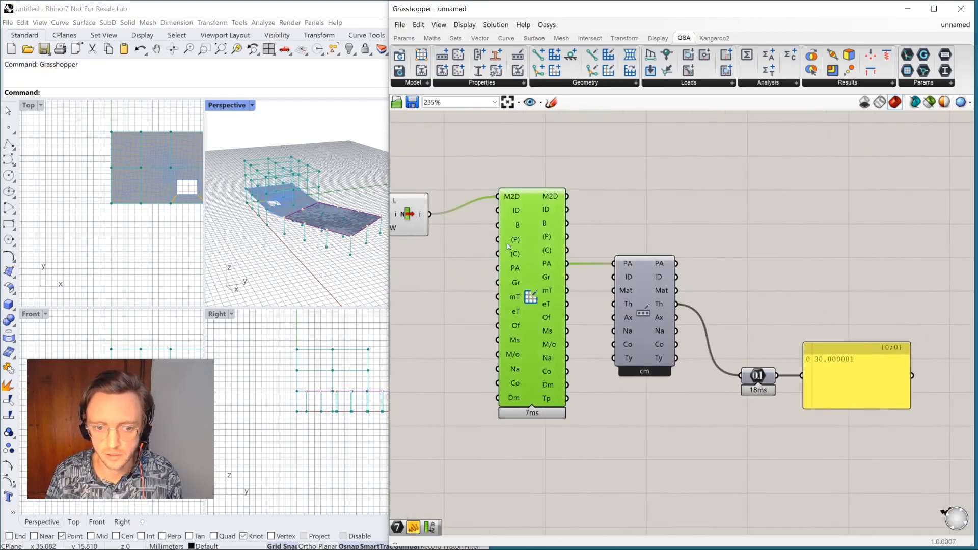
pyautogui.click(636, 304)
pyautogui.moveTo(655, 308); pyautogui.dragTo(558, 299, button='right')
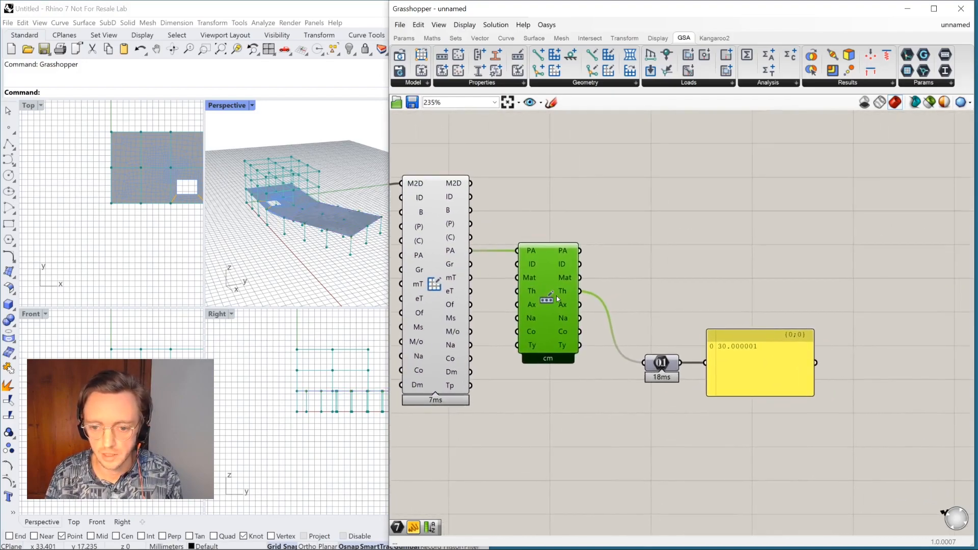
pyautogui.click(479, 83)
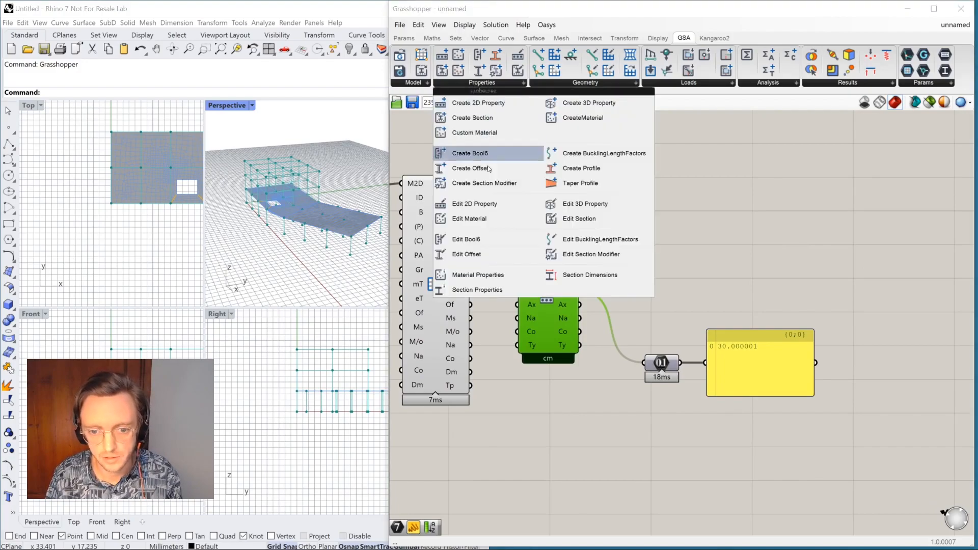
pyautogui.moveTo(497, 217); pyautogui.dragTo(682, 257)
pyautogui.moveTo(579, 277); pyautogui.dragTo(671, 265)
pyautogui.moveTo(682, 309); pyautogui.dragTo(585, 303, button='right')
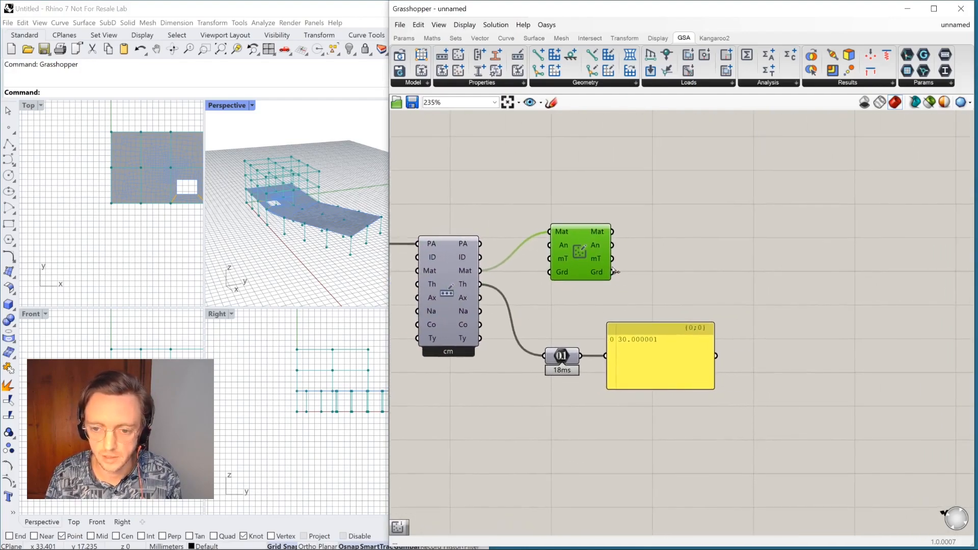
pyautogui.moveTo(601, 248)
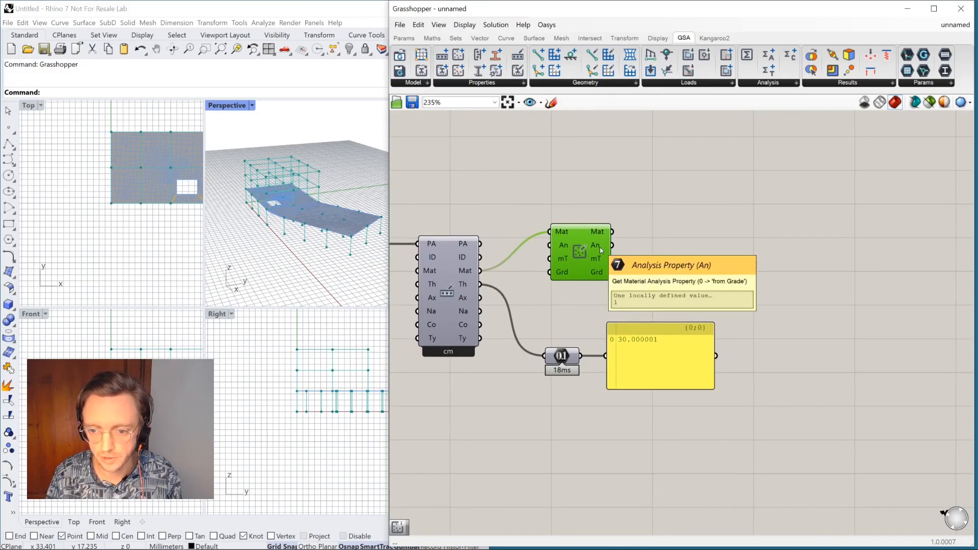
pyautogui.moveTo(601, 264)
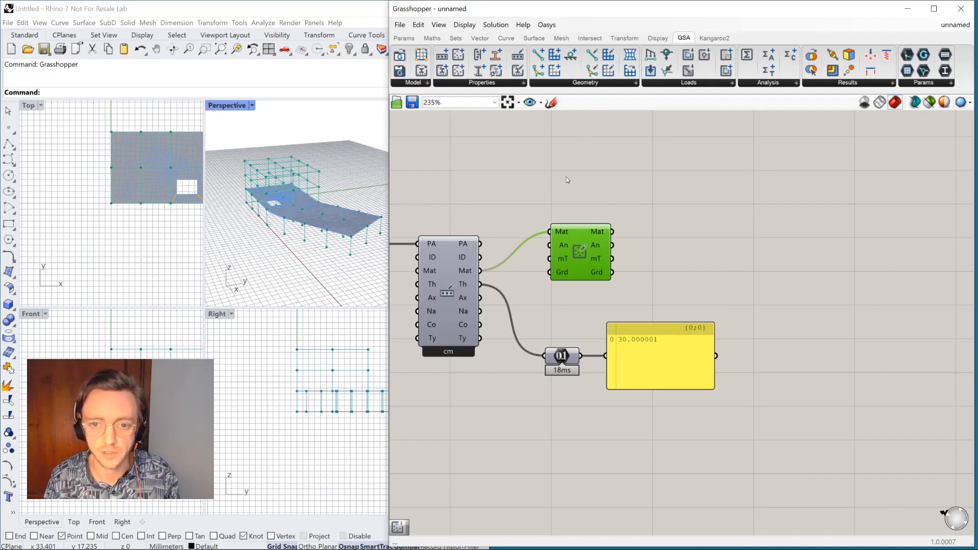
# Step: Add a Material Properties component beside Edit Material and feed it from the Mat output of Edit Material
pyautogui.click(509, 84)
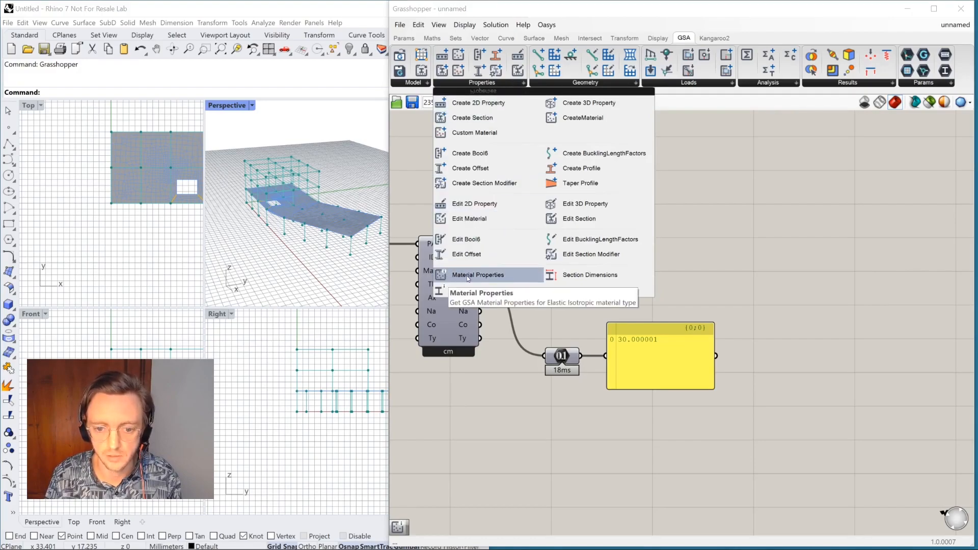
pyautogui.moveTo(493, 278); pyautogui.dragTo(698, 256)
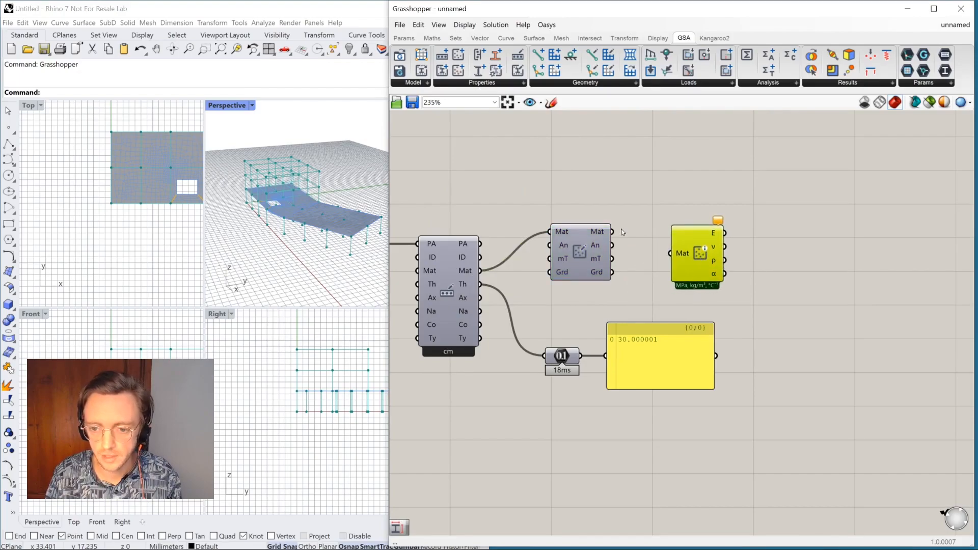
pyautogui.moveTo(613, 231); pyautogui.dragTo(677, 256)
pyautogui.click(677, 256)
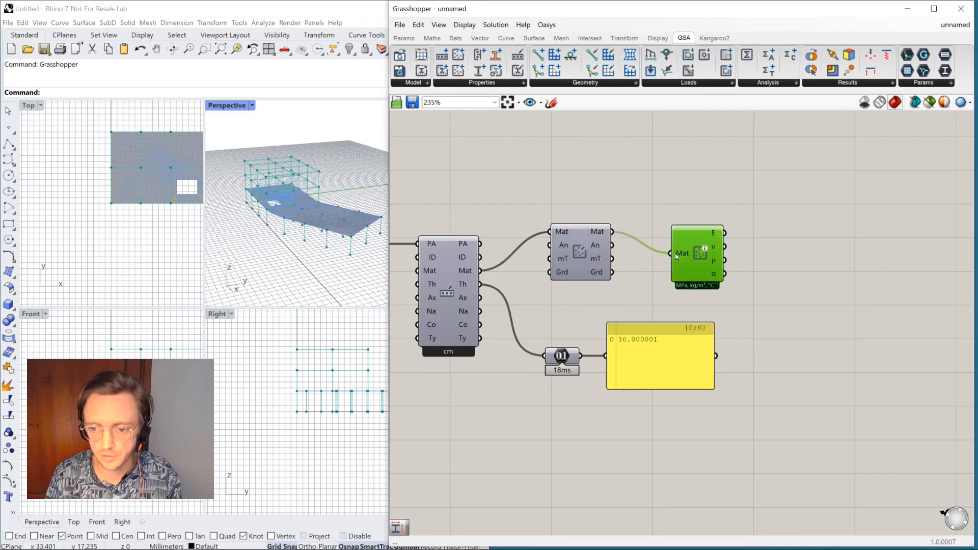
pyautogui.moveTo(479, 270); pyautogui.dragTo(654, 289)
# Step: Copy the thickness Panel beside Material Properties and feed the copy from the E, ν, ρ and α outputs
pyautogui.moveTo(745, 292); pyautogui.dragTo(655, 287, button='right')
pyautogui.moveTo(567, 361); pyautogui.dragTo(727, 238)
pyautogui.moveTo(636, 231); pyautogui.dragTo(674, 227)
pyautogui.moveTo(702, 236); pyautogui.dragTo(712, 256)
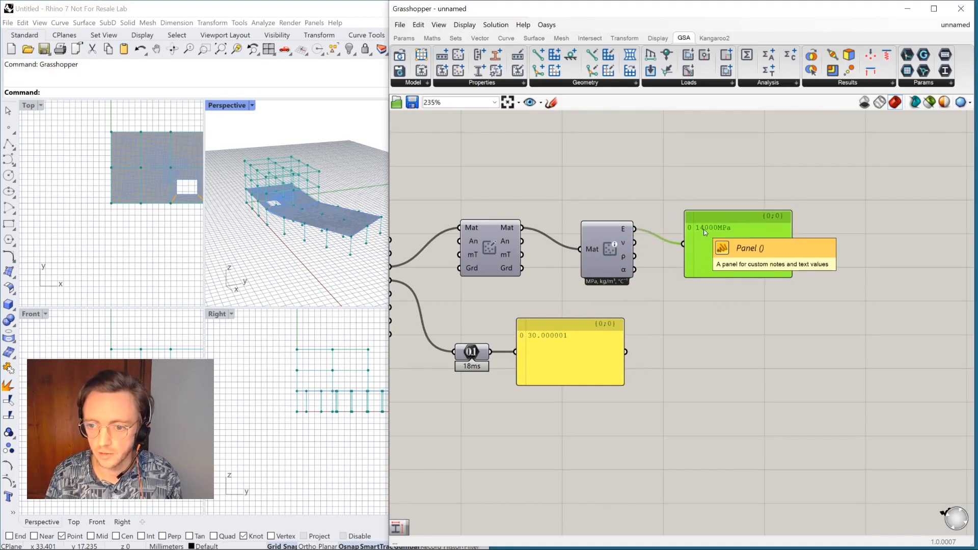
pyautogui.keyDown('shift'); pyautogui.moveTo(635, 243); pyautogui.dragTo(683, 245); pyautogui.keyUp('shift')
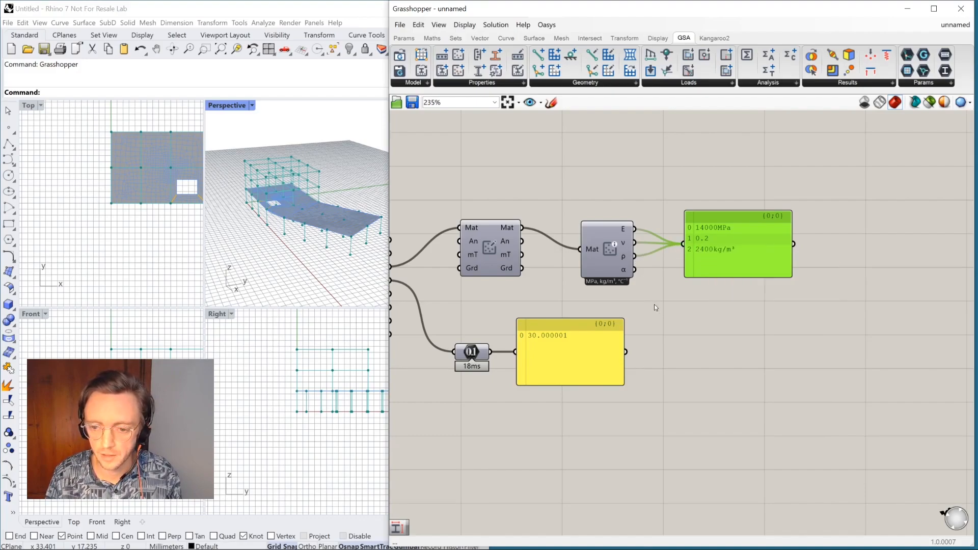
pyautogui.moveTo(655, 306); pyautogui.dragTo(615, 299, button='right')
pyautogui.keyDown('shift'); pyautogui.moveTo(594, 262); pyautogui.dragTo(677, 258); pyautogui.keyUp('shift')
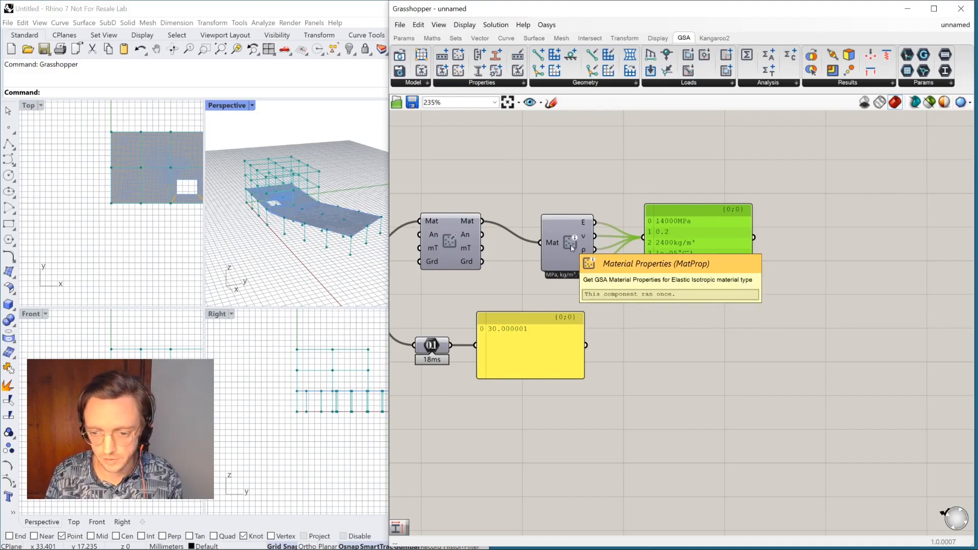
# Step: Switch to GSA, open the advanced Material Properties table, and compare the elastic modulus of Concrete long term with the Grasshopper Panel
pyautogui.hotkey('alt', 'Tab')
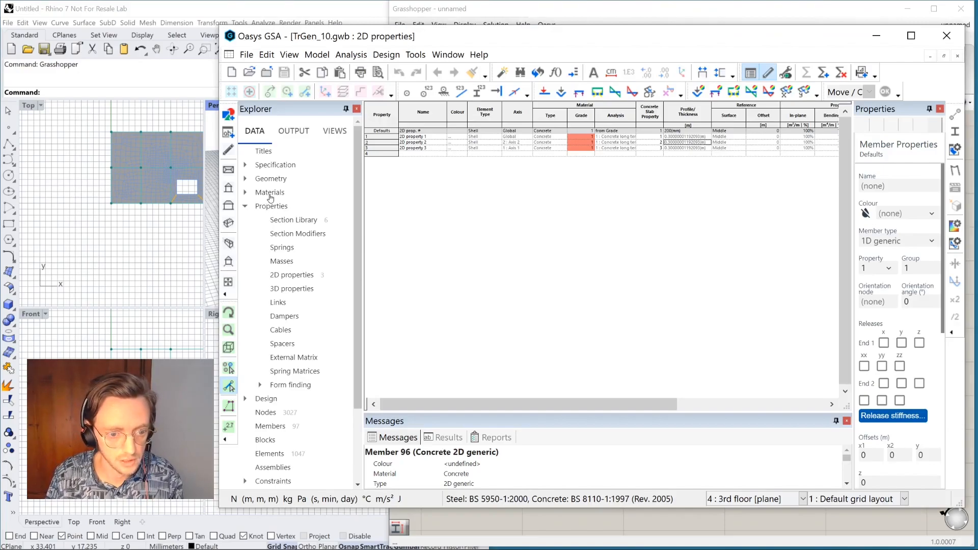
pyautogui.doubleClick(268, 195)
pyautogui.doubleClick(305, 331)
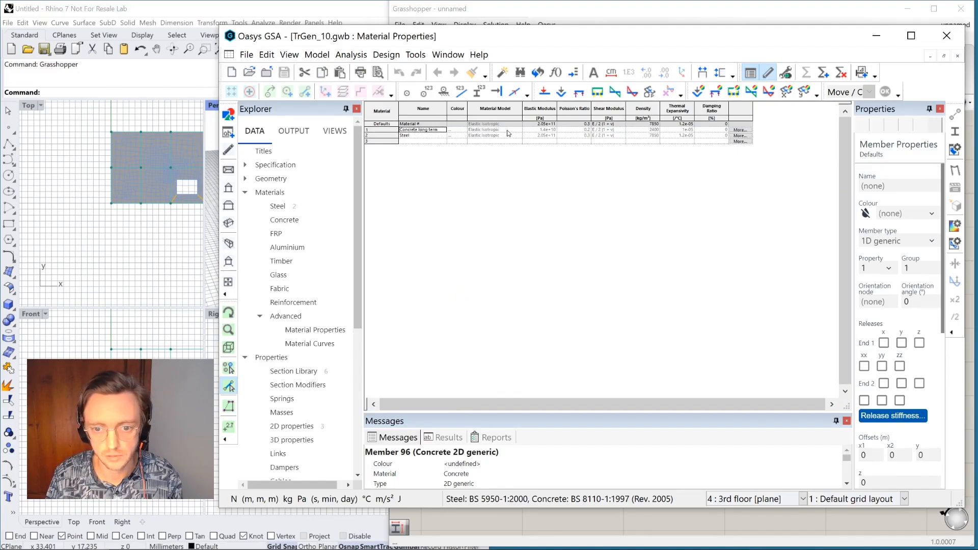
pyautogui.click(542, 132)
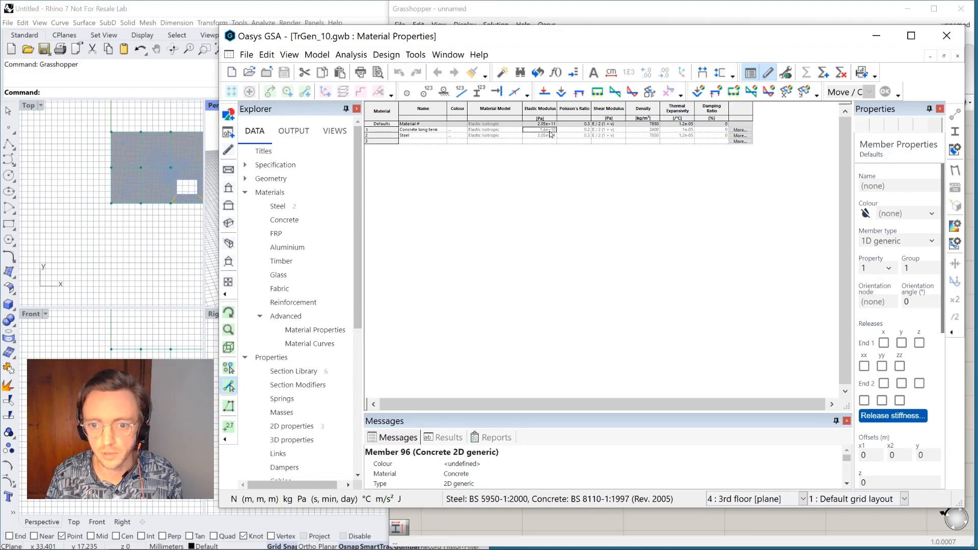
pyautogui.hotkey('alt', 'Tab')
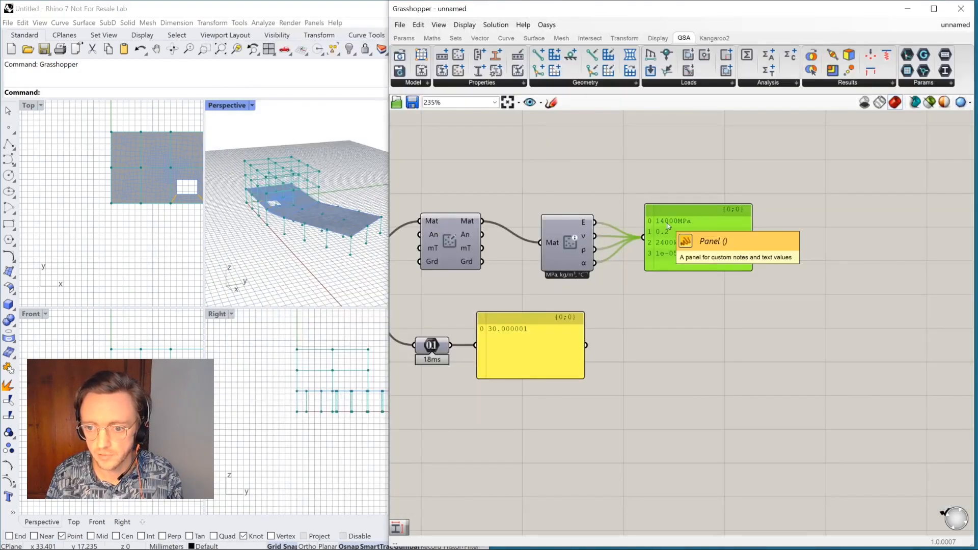
# Step: Check the Poisson's ratio, density and thermal expansivity of Concrete long term in GSA's Material Properties table
pyautogui.hotkey('alt', 'Tab')
pyautogui.click(575, 130)
pyautogui.click(645, 130)
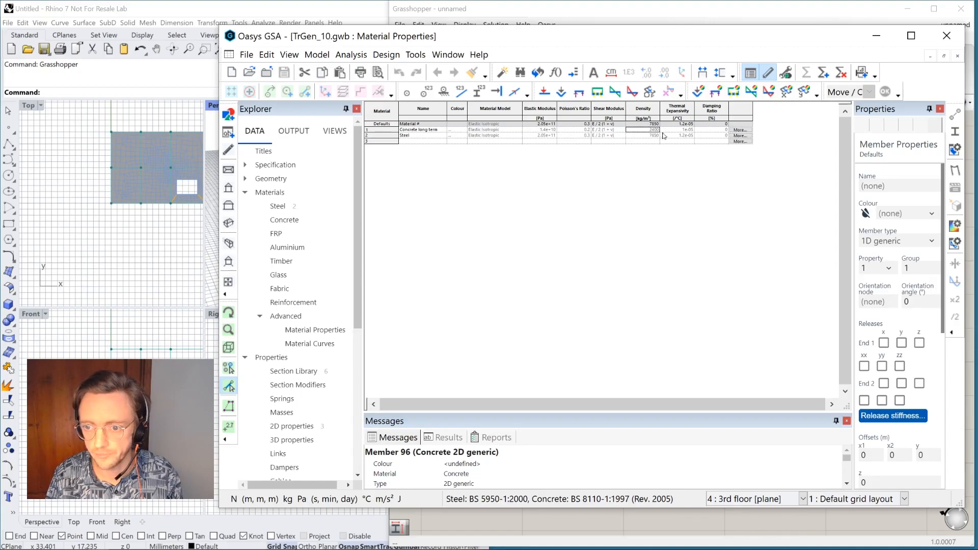
pyautogui.click(678, 130)
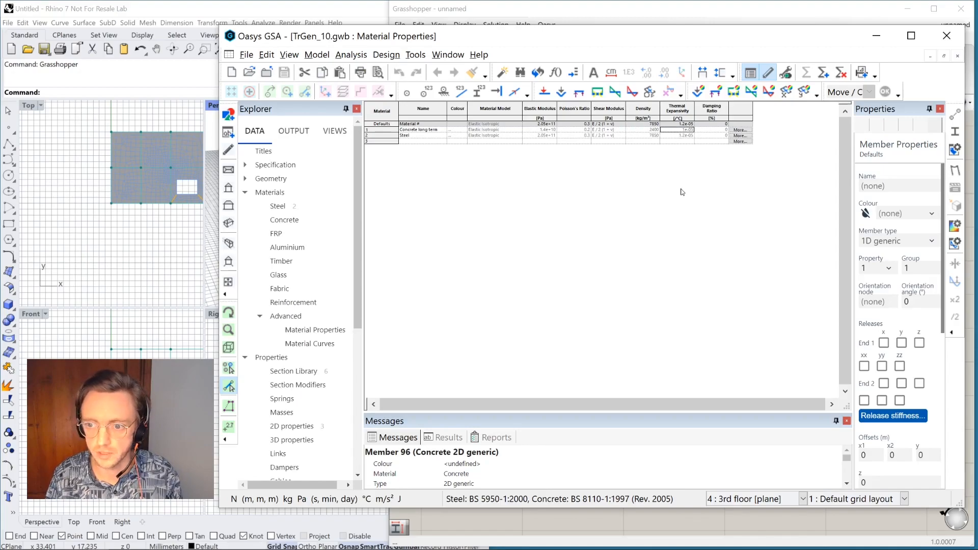
# Step: Return to Grasshopper, move the Material Properties component slightly up, and set its stress unit to Pa
pyautogui.hotkey('alt', 'Tab')
pyautogui.moveTo(562, 233); pyautogui.dragTo(560, 225)
pyautogui.rightClick(562, 224)
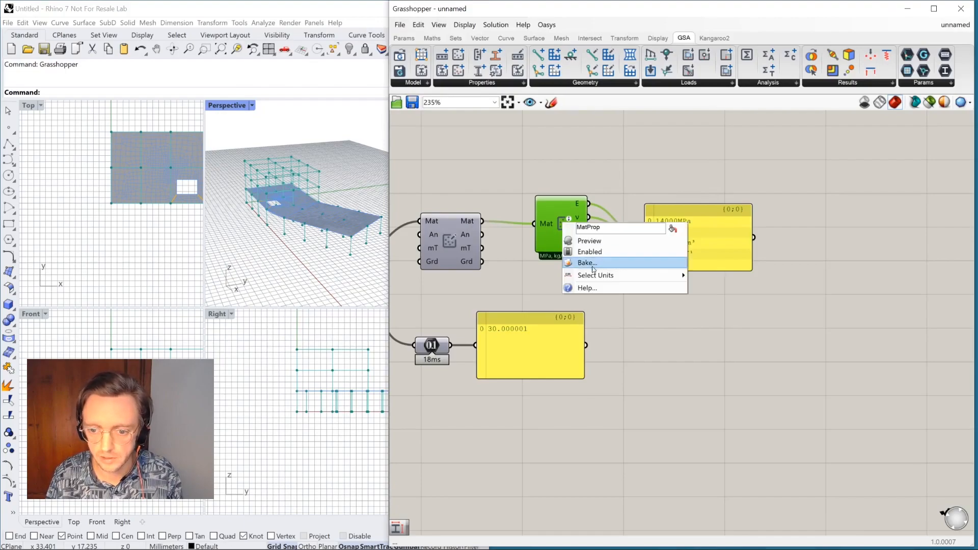
pyautogui.moveTo(599, 277)
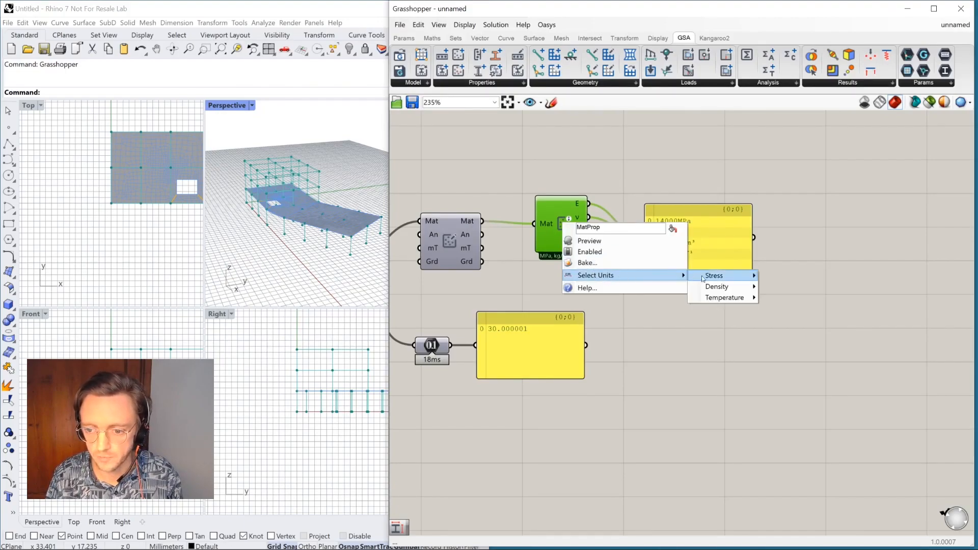
pyautogui.moveTo(756, 279)
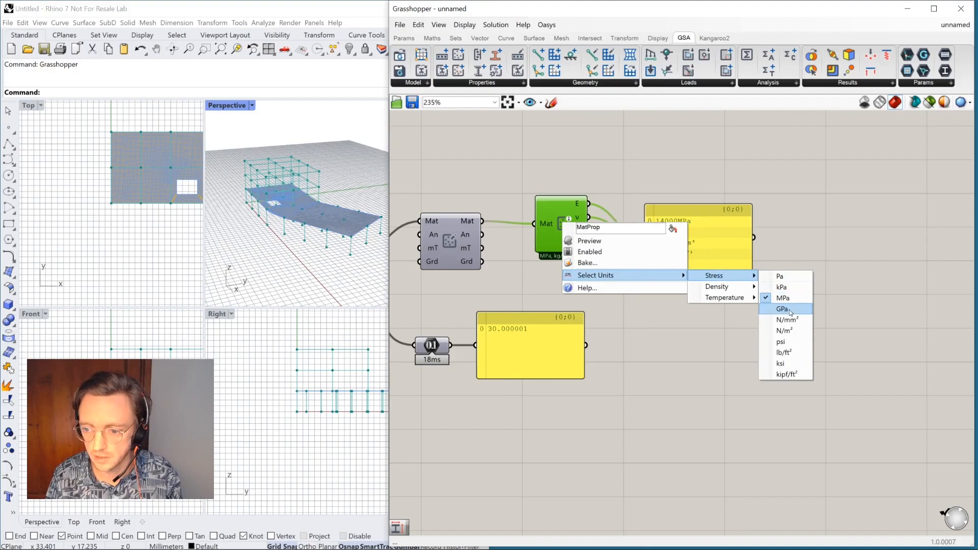
pyautogui.click(787, 279)
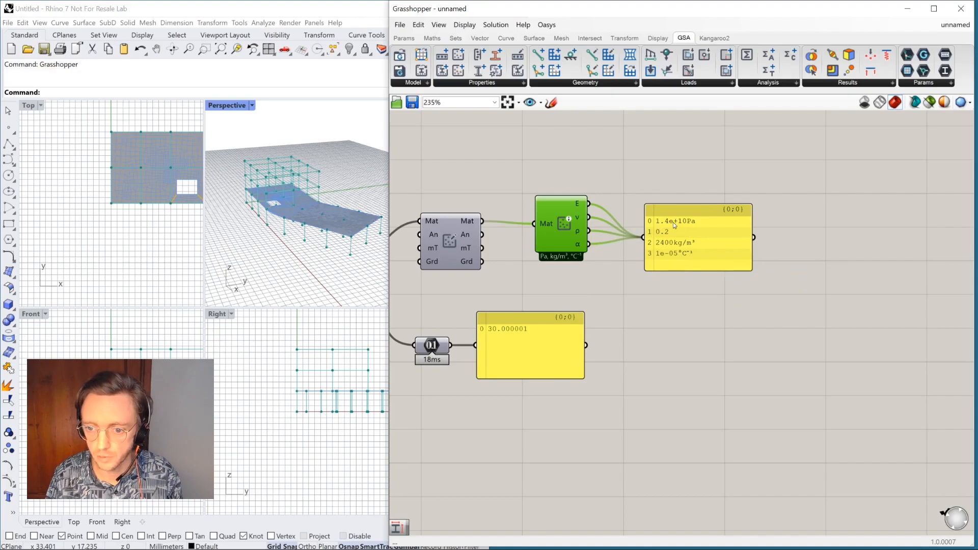
# Step: Compare the elastic modulus with GSA's Material Properties table, and set the stress unit of the Material Properties component to GPa
pyautogui.hotkey('alt', 'Tab')
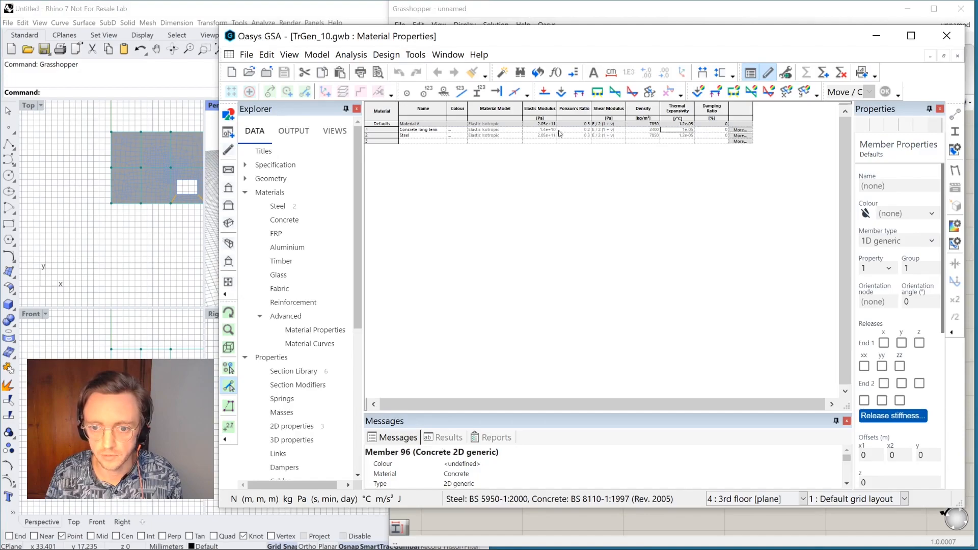
pyautogui.hotkey('alt', 'Tab')
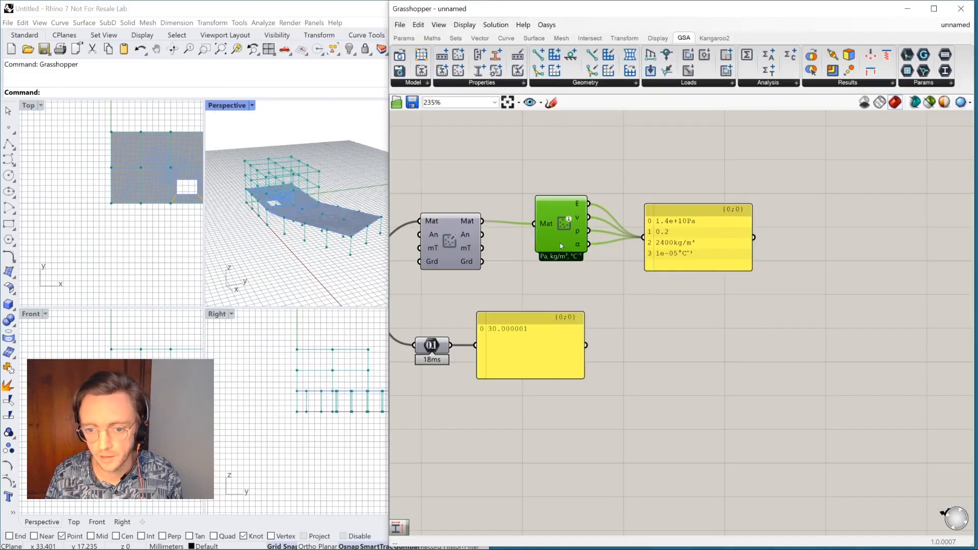
pyautogui.rightClick(562, 224)
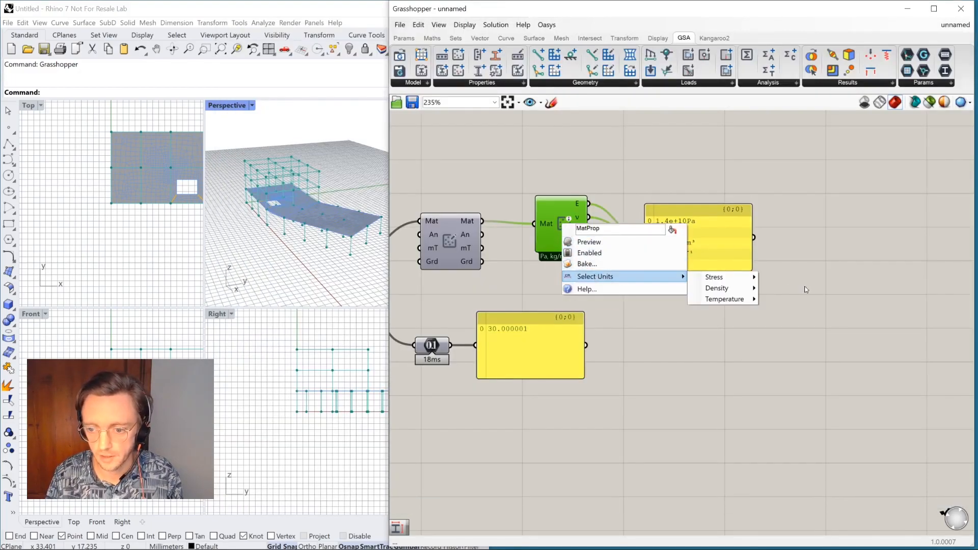
pyautogui.moveTo(719, 279)
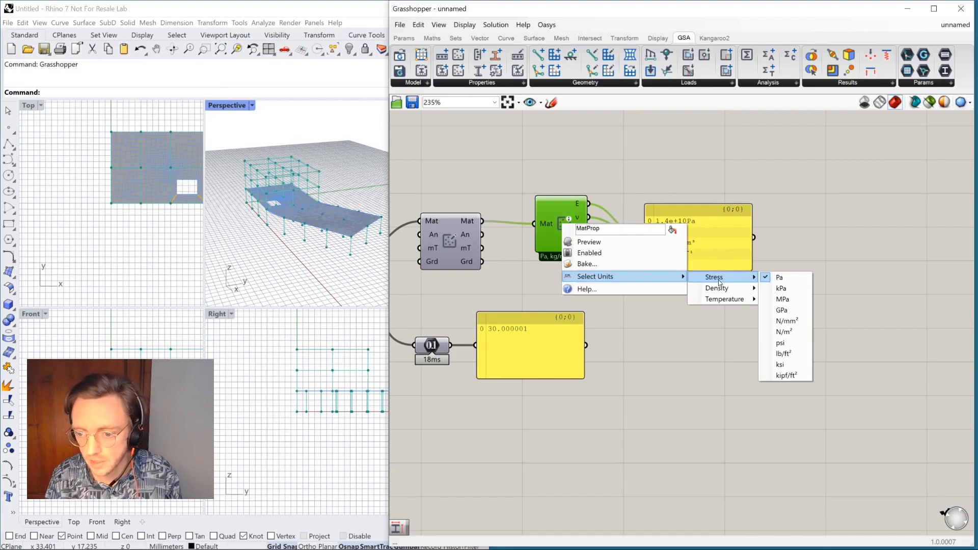
pyautogui.click(782, 311)
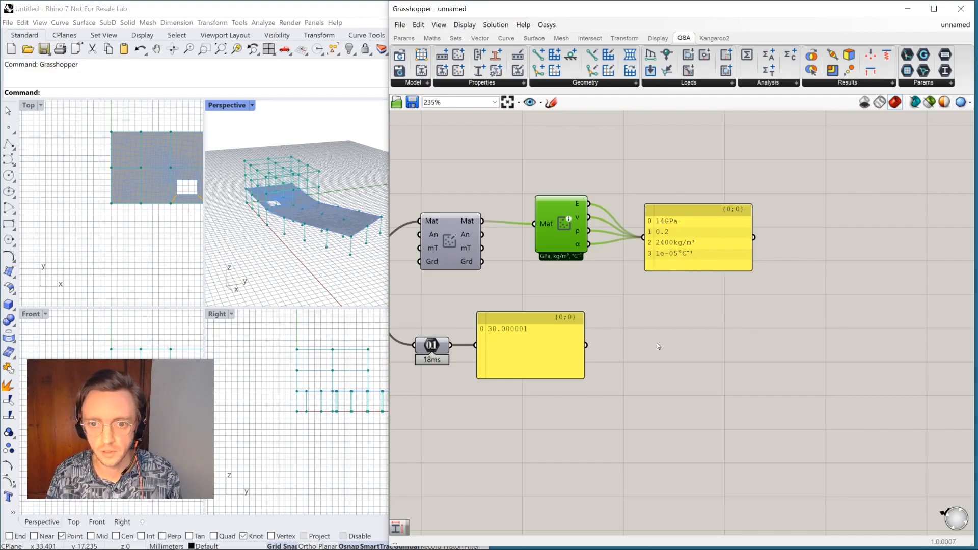
# Step: Review the component chain from the 2D member through Edit 2D Property to the material components and Panels
pyautogui.moveTo(634, 342); pyautogui.dragTo(839, 358, button='right')
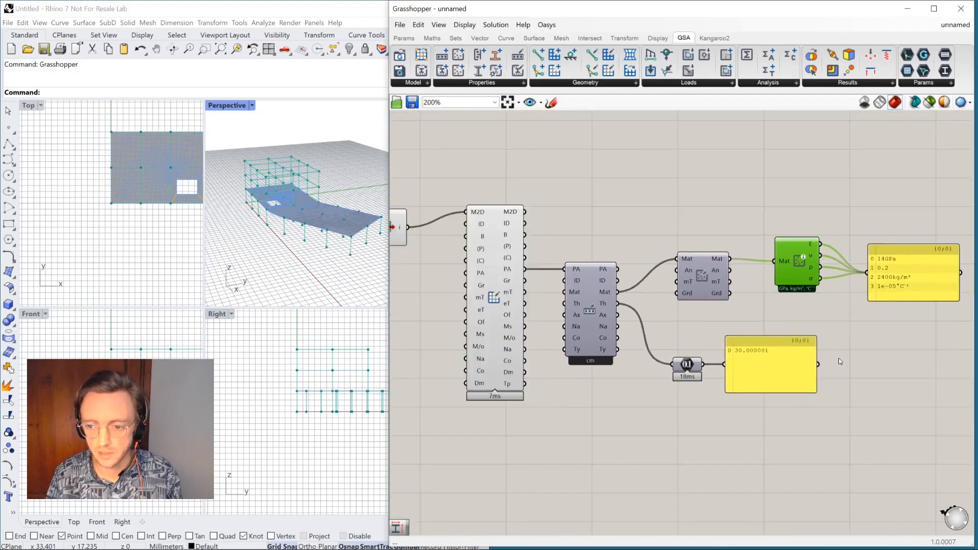
pyautogui.scroll(-2, 838, 357)
pyautogui.scroll(1, 689, 389)
pyautogui.moveTo(689, 389); pyautogui.dragTo(674, 370, button='right')
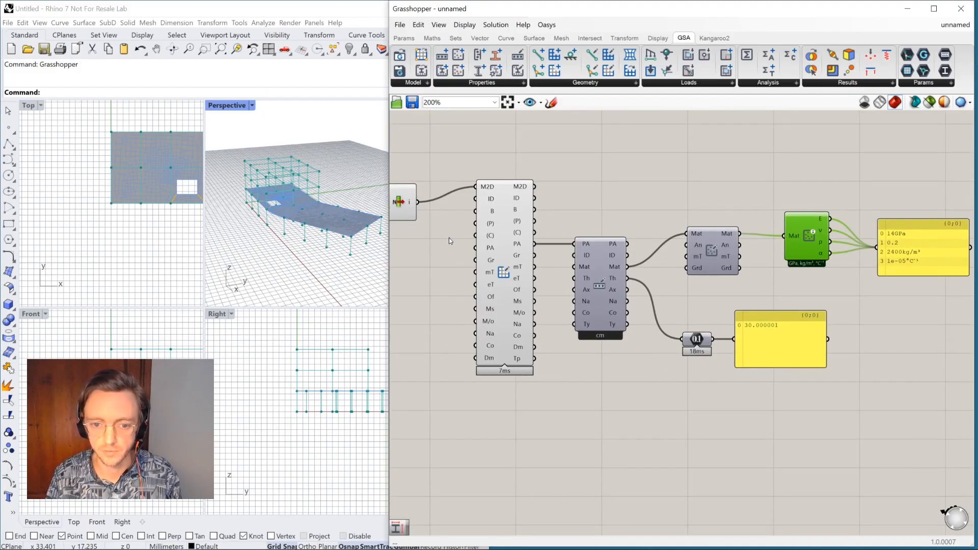
pyautogui.moveTo(450, 240); pyautogui.dragTo(482, 239, button='right')
pyautogui.click(531, 235)
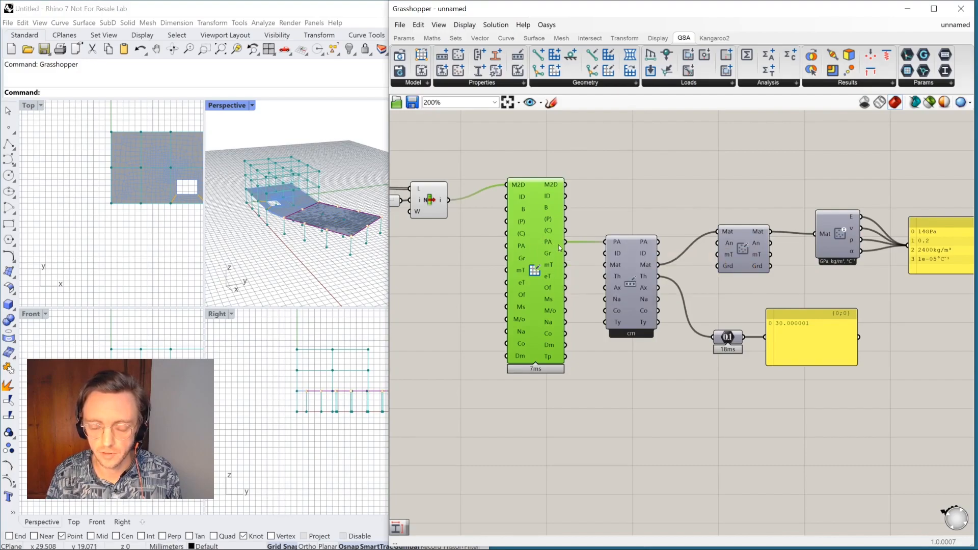
pyautogui.moveTo(556, 244)
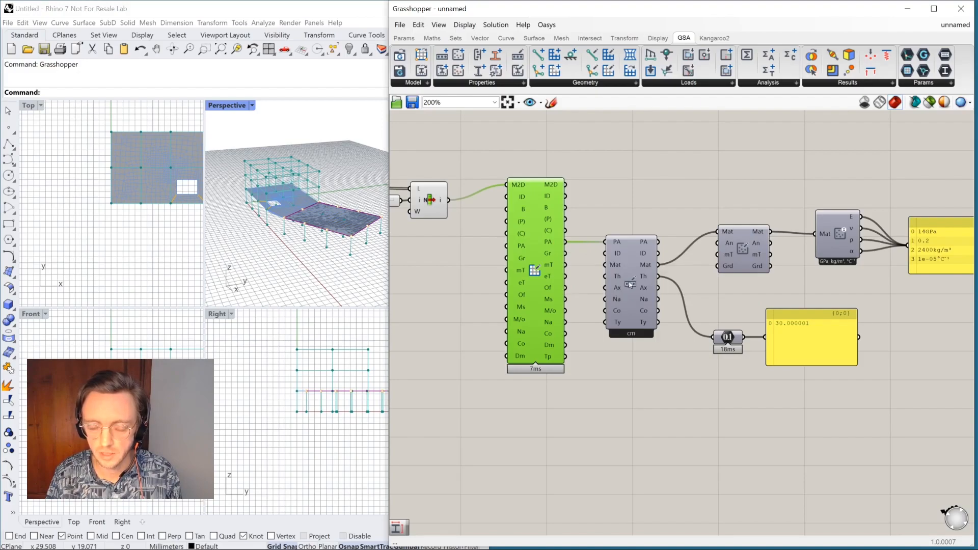
pyautogui.click(630, 284)
pyautogui.moveTo(630, 285); pyautogui.dragTo(542, 279, button='right')
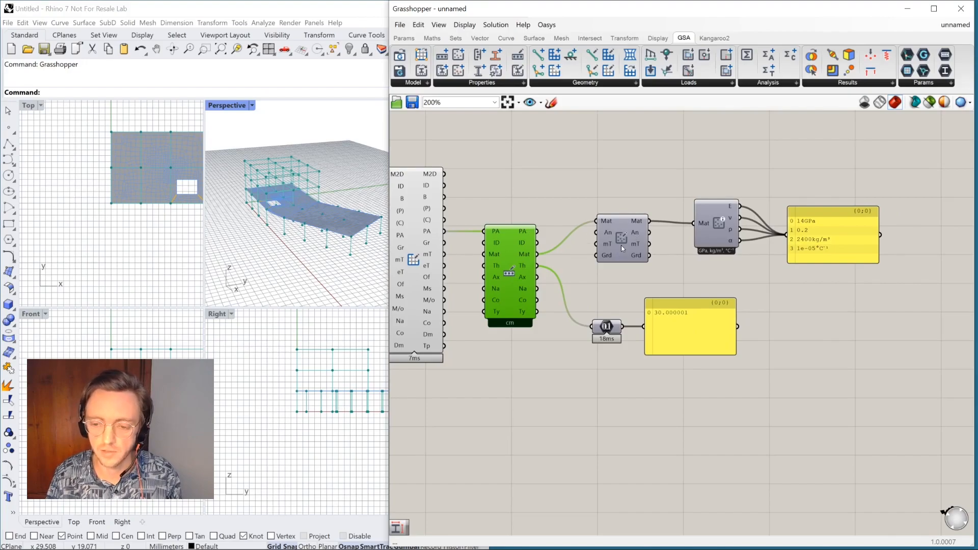
# Step: Shift Edit Material slightly towards Material Properties, and move the material values Panel slightly up and closer to its source
pyautogui.moveTo(622, 246); pyautogui.dragTo(629, 249)
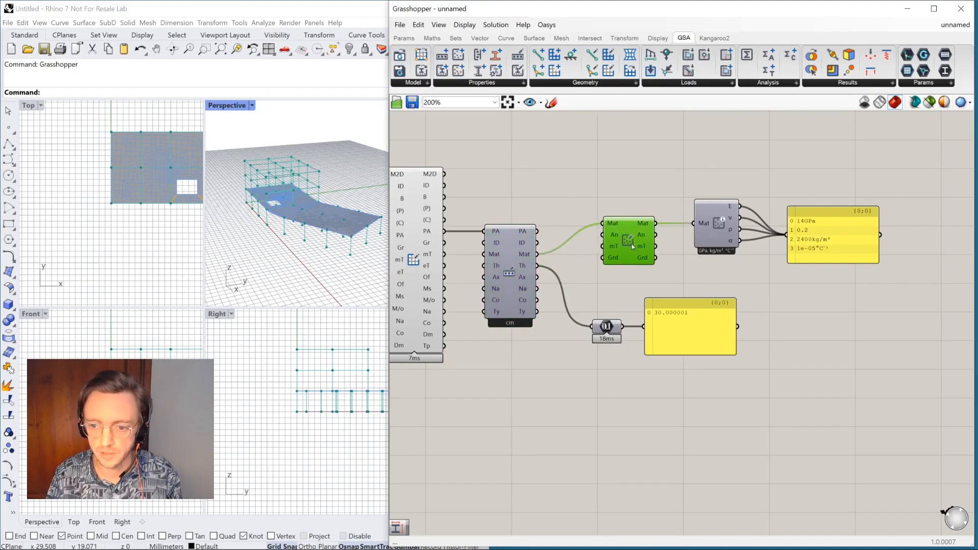
pyautogui.click(712, 227)
pyautogui.moveTo(815, 249); pyautogui.dragTo(805, 237)
pyautogui.click(813, 260)
pyautogui.moveTo(809, 260); pyautogui.dragTo(875, 265, button='right')
pyautogui.click(468, 226)
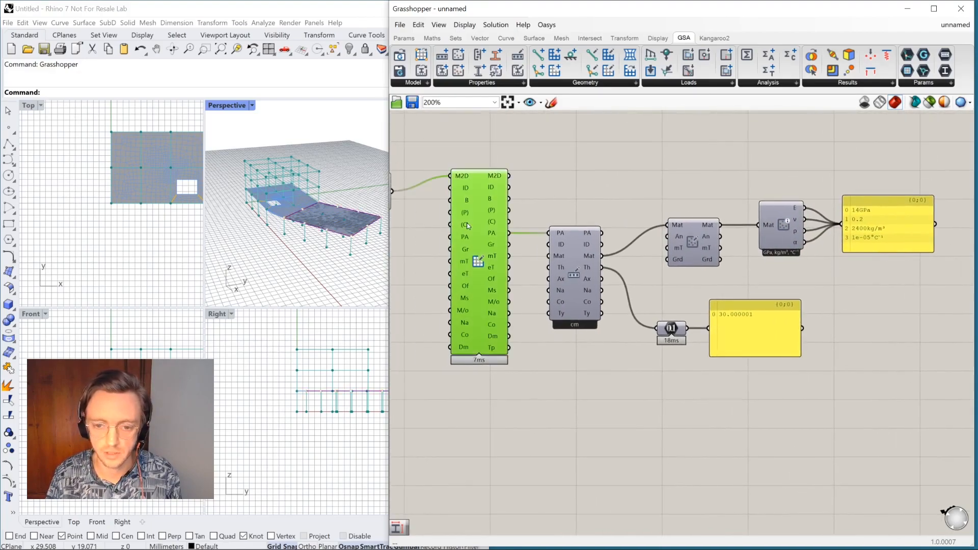
pyautogui.moveTo(468, 226)
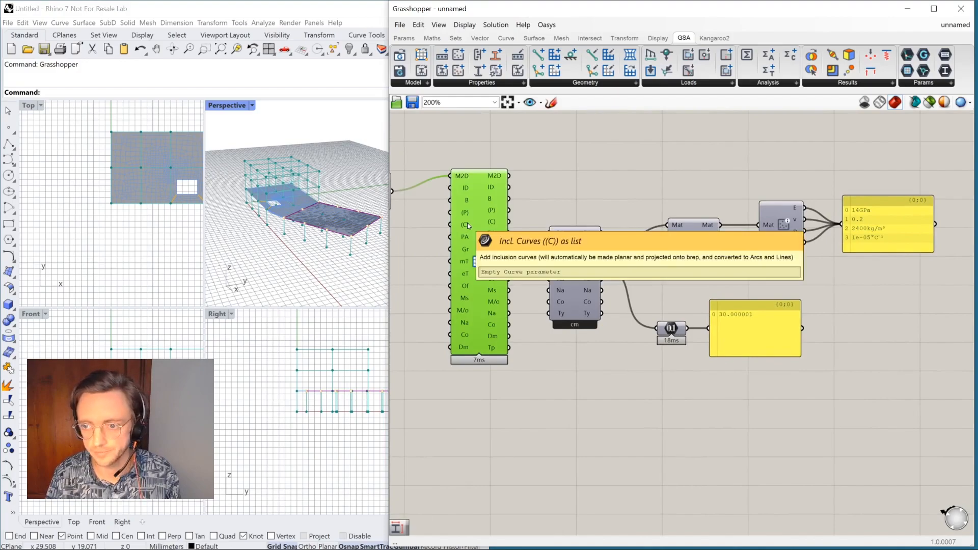